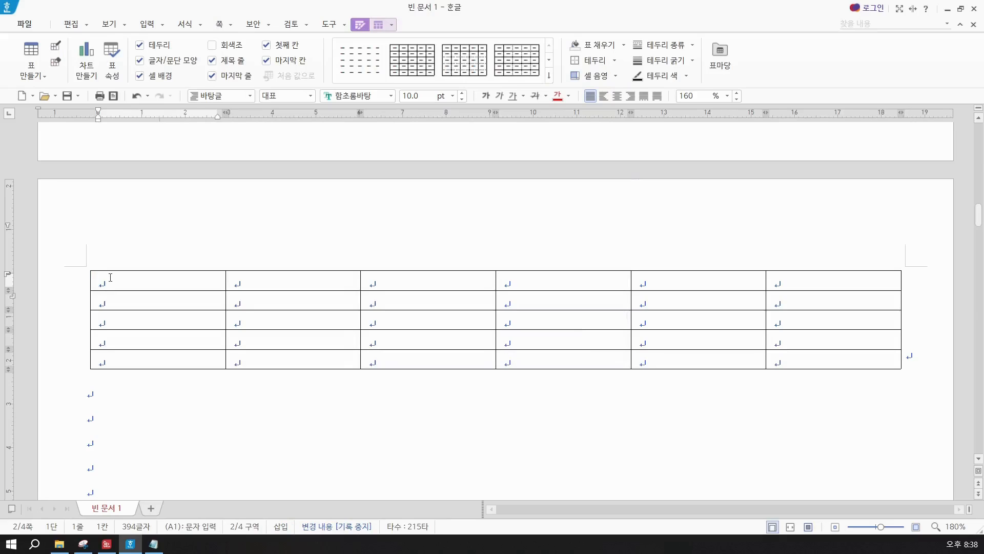
Fill the table's first column with the labels 구분, 가상현실, 증강현실, 홀로그램 and 합계.
{"action": "scroll", "coordinate": [110, 277], "scroll_direction": "down", "scroll_amount": 1}
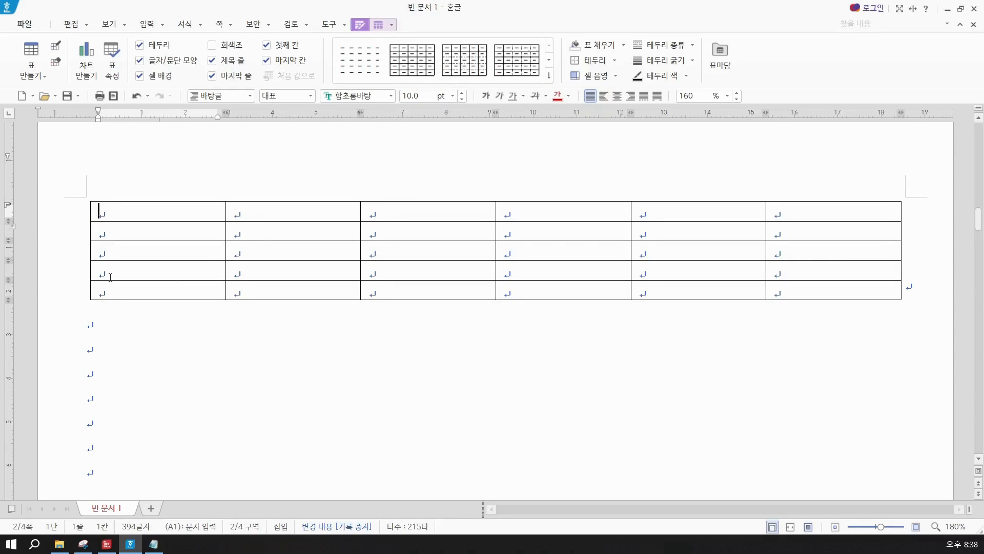
{"action": "key", "text": "Hangul"}
{"action": "type", "text": "구분"}
{"action": "key", "text": "Down"}
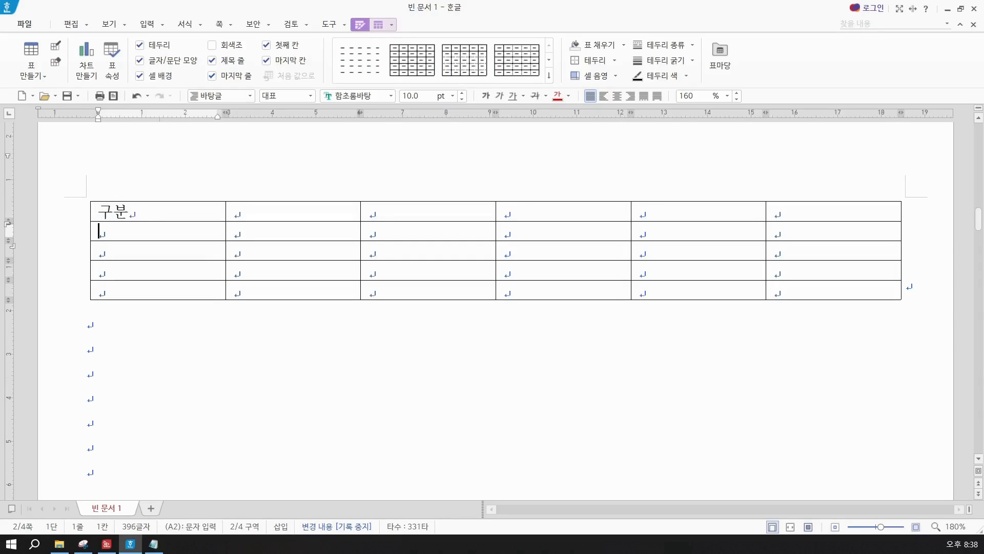
{"action": "type", "text": "가상현실"}
{"action": "key", "text": "Down"}
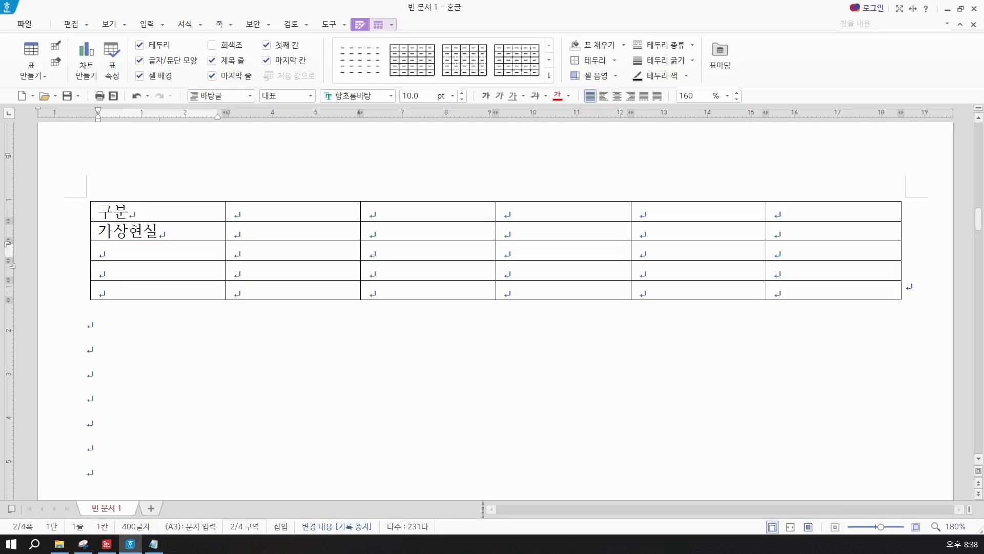
{"action": "type", "text": "증강현실"}
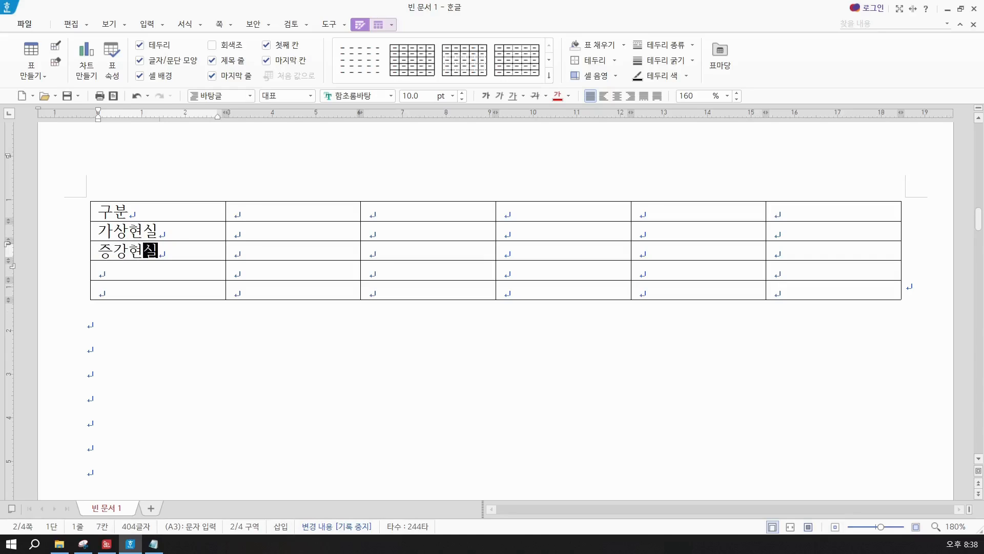
{"action": "key", "text": "Down"}
{"action": "type", "text": "홀로그"}
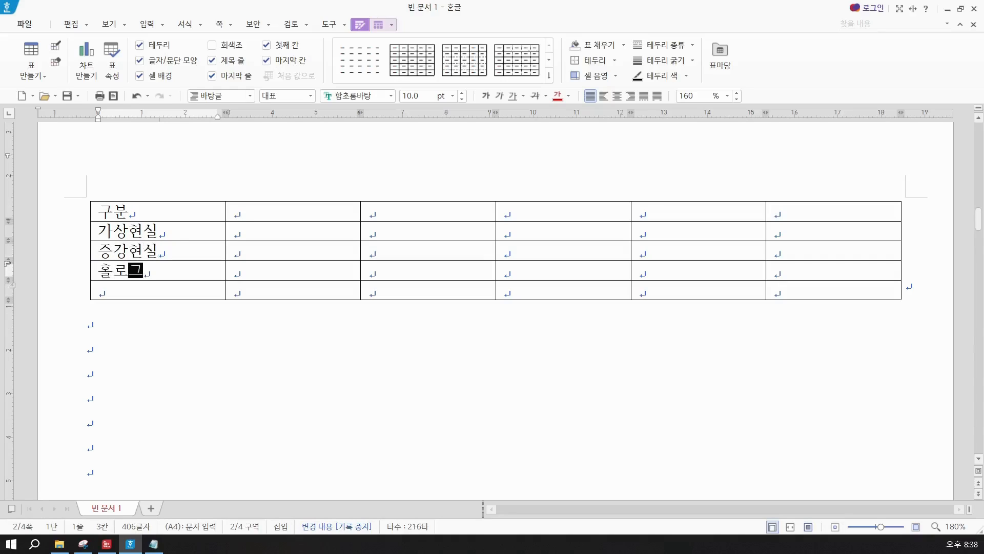
{"action": "type", "text": "램"}
{"action": "key", "text": "Down"}
{"action": "type", "text": "하"}
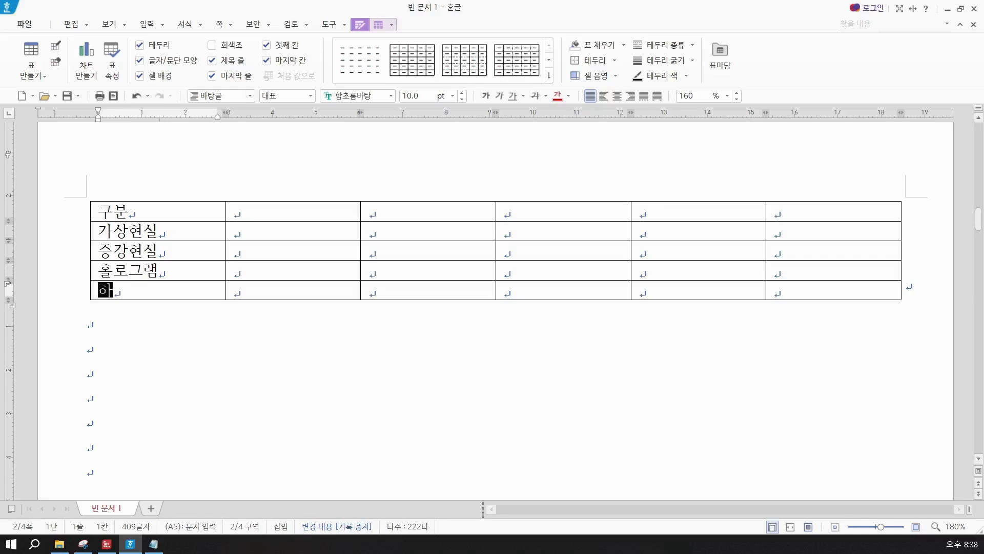
{"action": "type", "text": "합계"}
Fill the second column with the header 2021년 and the values 4416, 2670 and 431 for 가상현실, 증강현실 and 홀로그램.
{"action": "key", "text": "Right"}
{"action": "key", "text": "Up"}
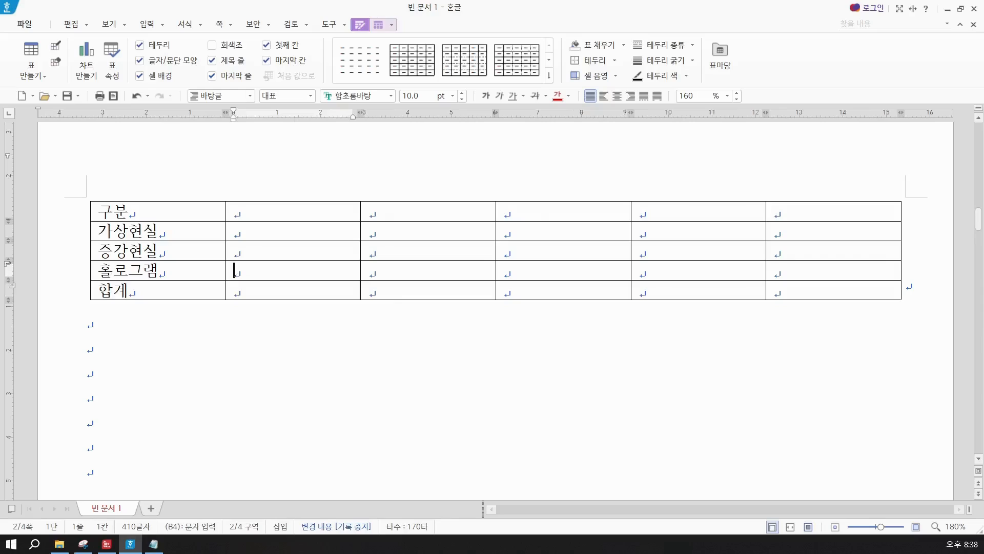
{"action": "type", "text": "431"}
{"action": "key", "text": "Up"}
{"action": "type", "text": "26"}
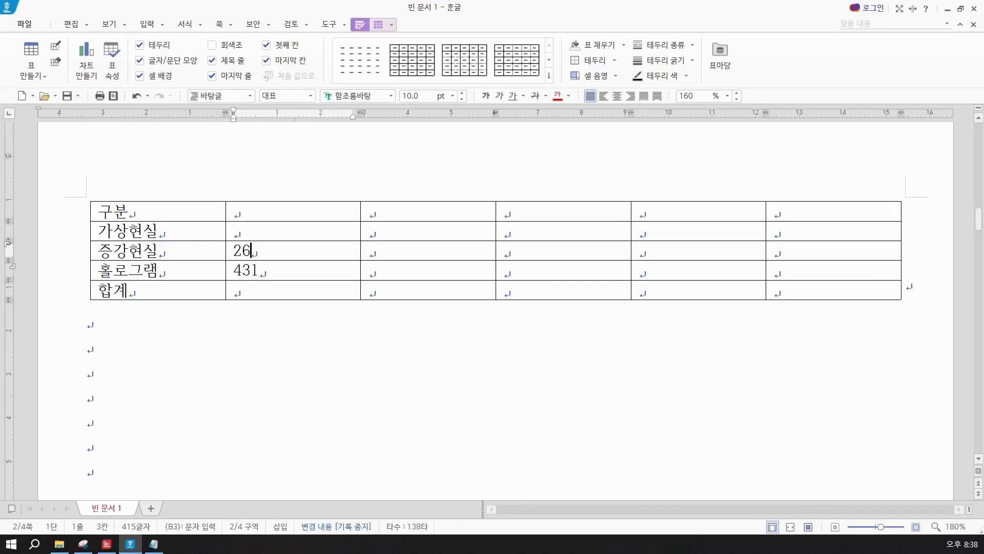
{"action": "type", "text": "70"}
{"action": "key", "text": "Up"}
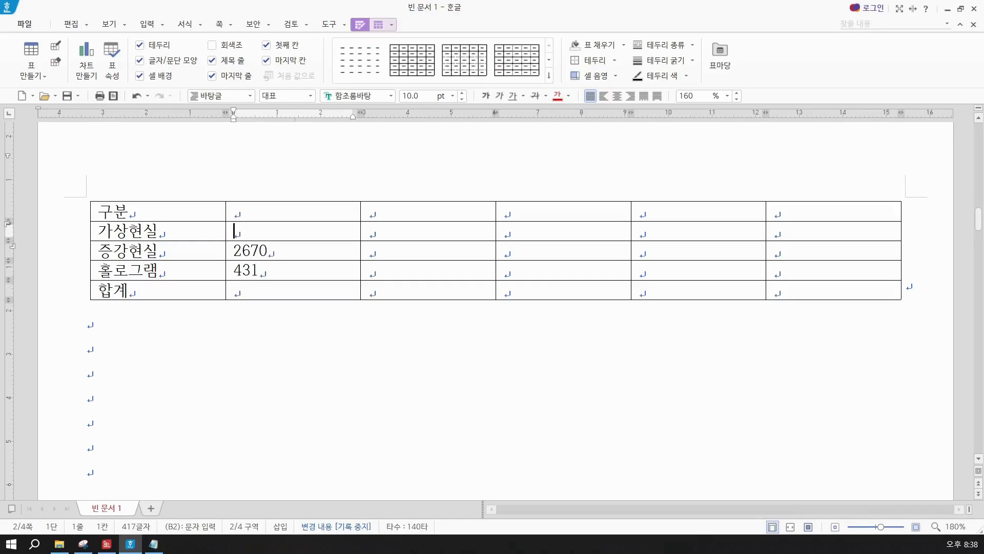
{"action": "type", "text": "4416"}
{"action": "key", "text": "Up"}
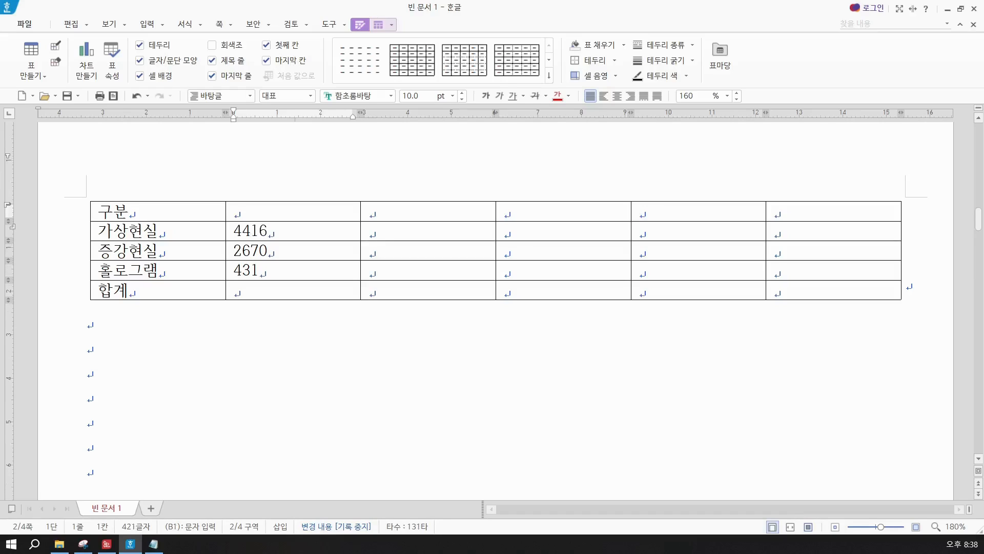
{"action": "type", "text": "2021년"}
Fill the third column with the header 2022년 and the values 4747, 2889 and 481 below it.
{"action": "key", "text": "Tab"}
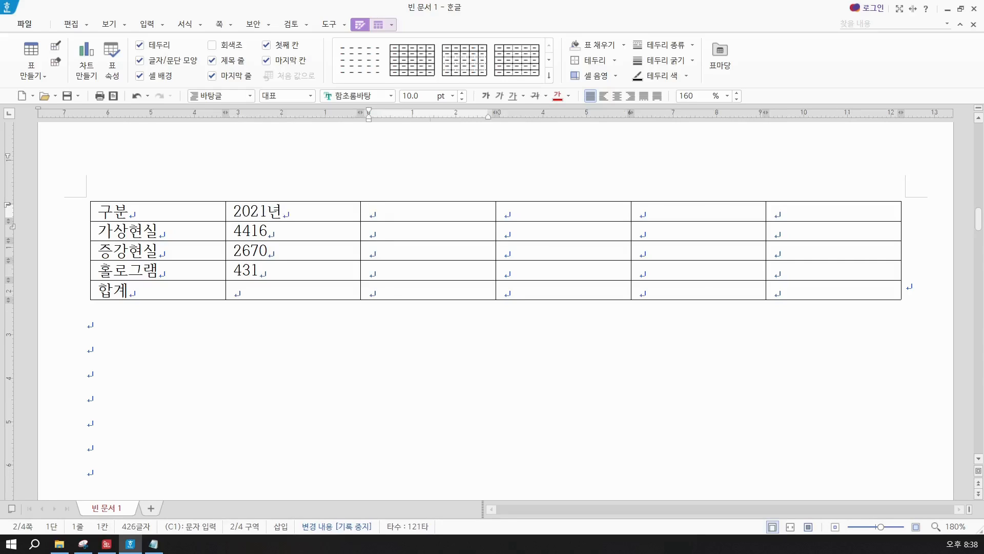
{"action": "type", "text": "2022년"}
{"action": "key", "text": "Down"}
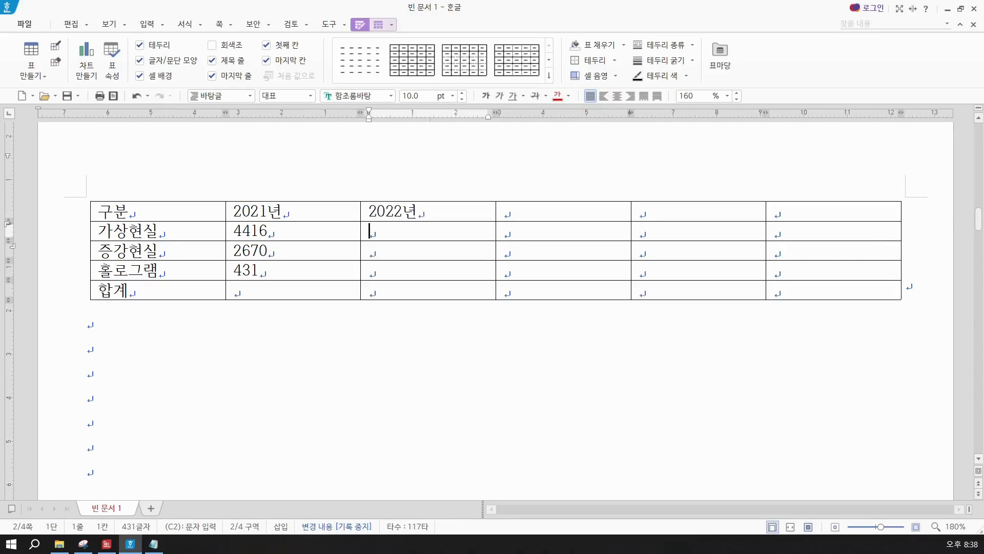
{"action": "type", "text": "4747"}
{"action": "key", "text": "Down"}
{"action": "type", "text": "2889"}
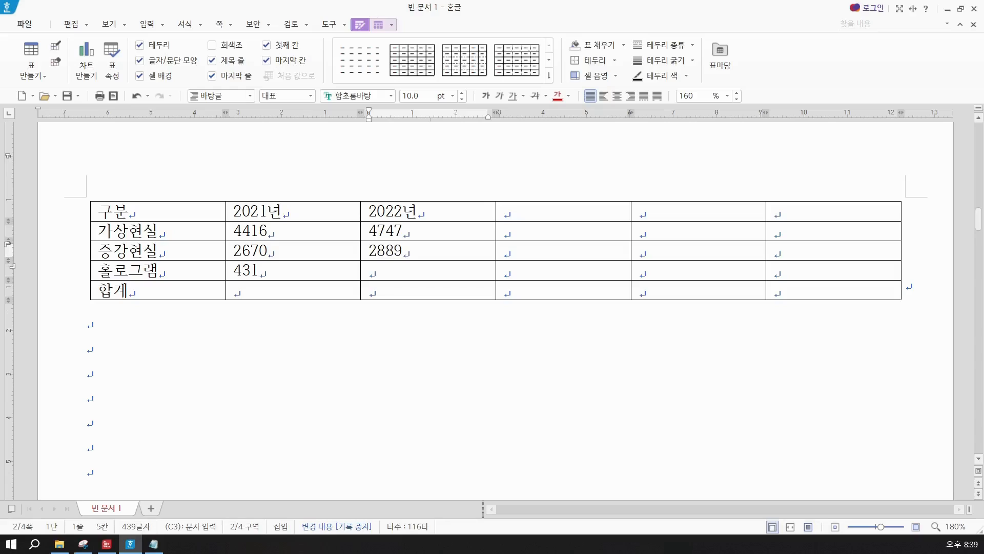
{"action": "key", "text": "Down"}
{"action": "type", "text": "47"}
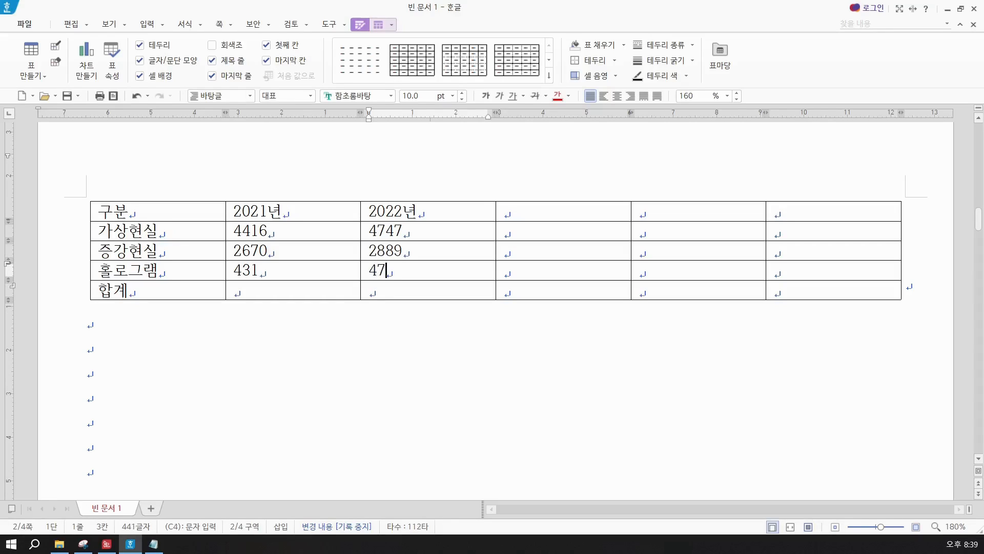
{"action": "key", "text": "BackSpace"}
{"action": "type", "text": "81"}
Enter 5327, 3235 and 552 in the fourth column for 가상현실, 증강현실 and 홀로그램, leaving the header cell empty.
{"action": "key", "text": "Tab"}
{"action": "type", "text": "552"}
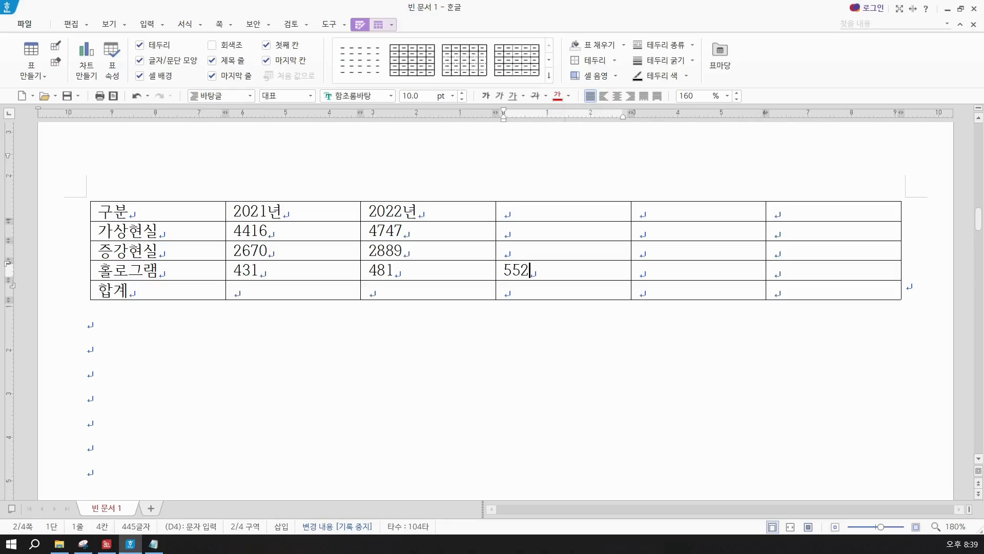
{"action": "key", "text": "Up"}
{"action": "type", "text": "3235"}
{"action": "key", "text": "Up"}
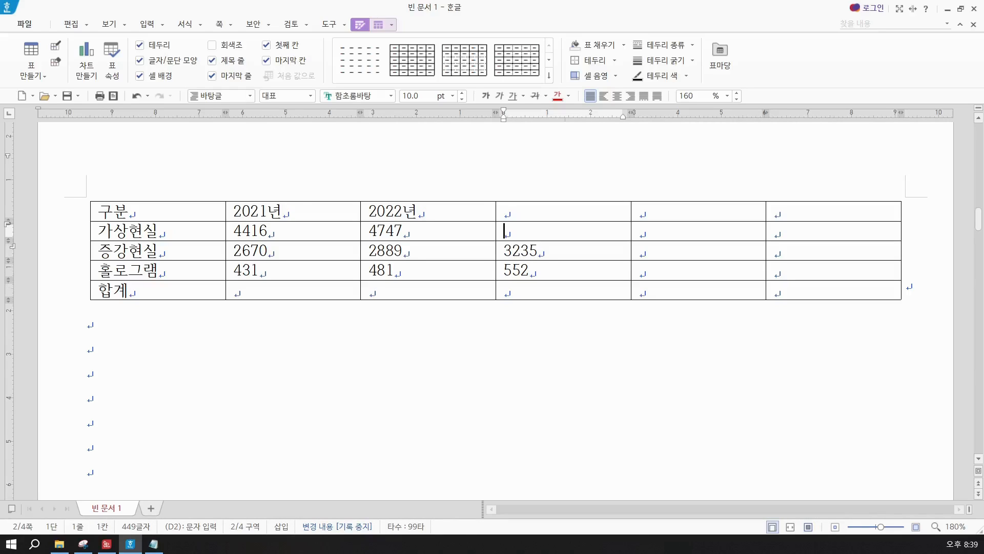
{"action": "type", "text": "5327"}
Enter 5923, 3539 and 557 in the fifth column for 가상현실, 증강현실 and 홀로그램.
{"action": "key", "text": "Right"}
{"action": "type", "text": "5"}
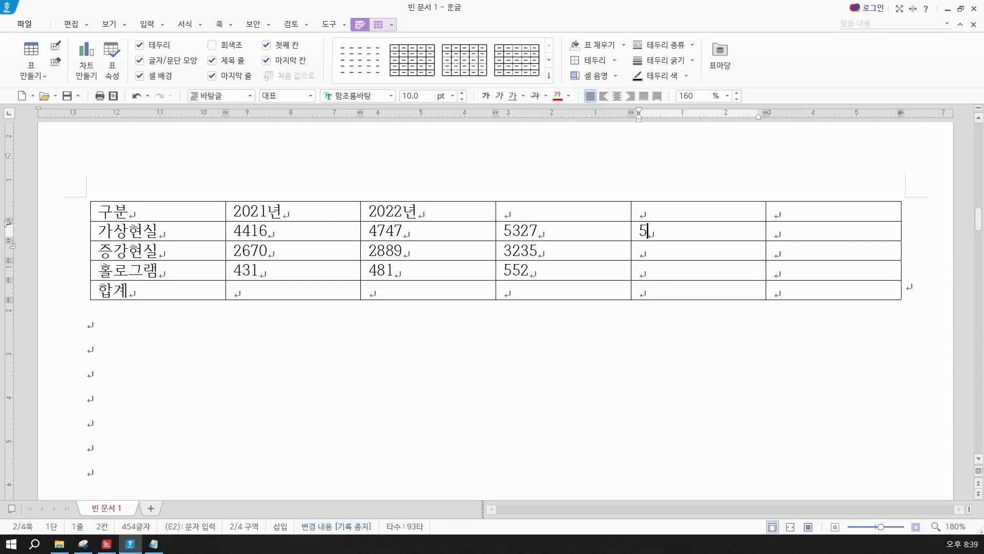
{"action": "type", "text": "923"}
{"action": "key", "text": "Down"}
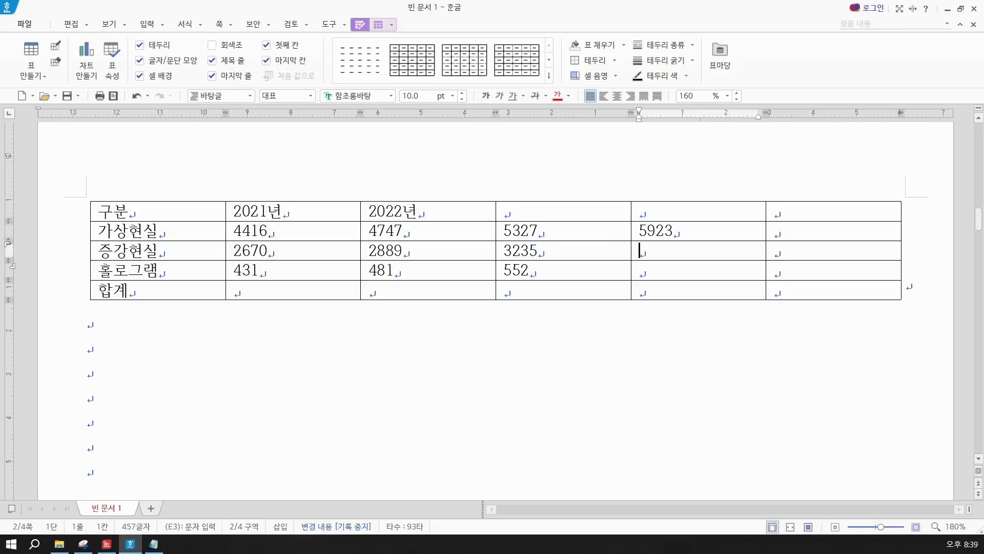
{"action": "type", "text": "3539"}
{"action": "key", "text": "Down"}
{"action": "type", "text": "55"}
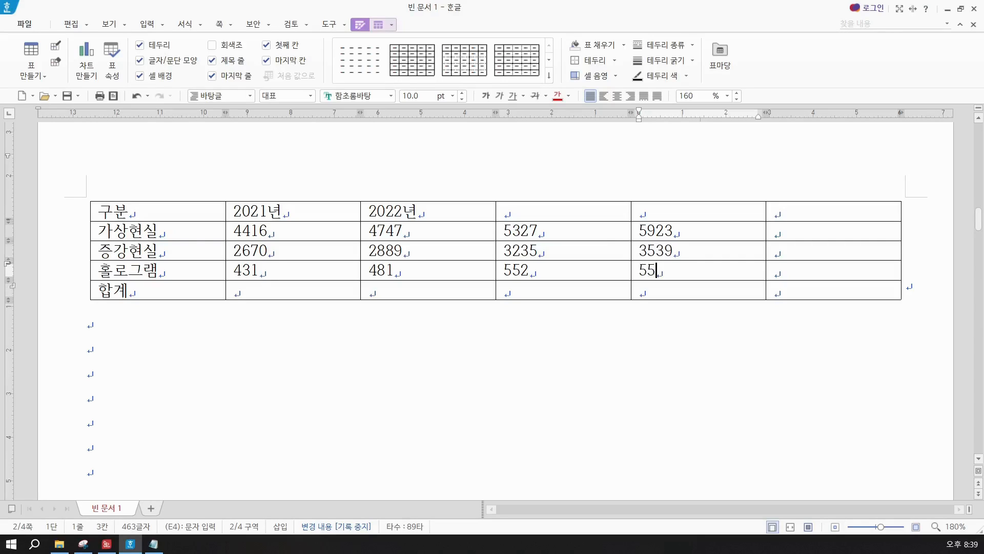
{"action": "type", "text": "7"}
Enter 6385, 3805 and 574 in the last column for 가상현실, 증강현실 and 홀로그램.
{"action": "key", "text": "Right"}
{"action": "type", "text": "574"}
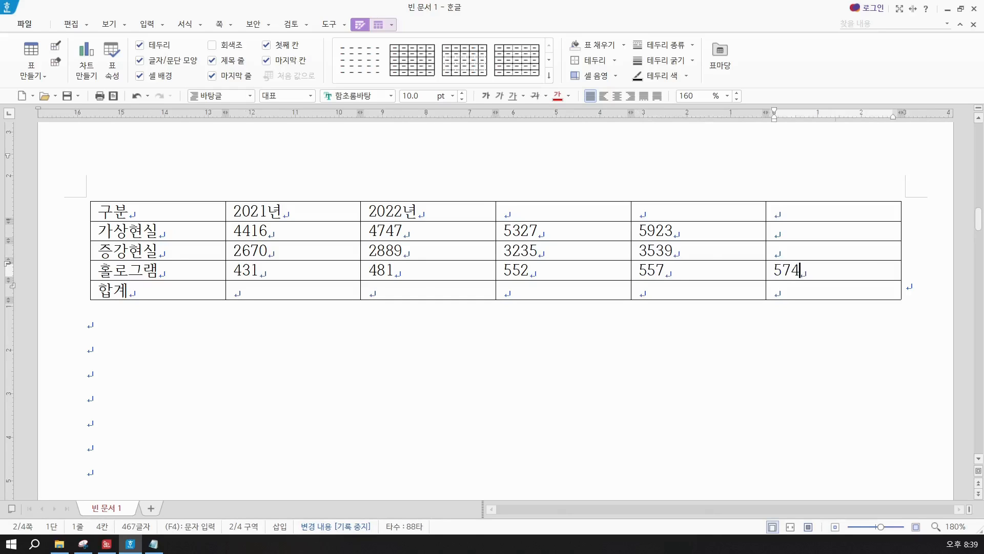
{"action": "key", "text": "Up"}
{"action": "type", "text": "3805"}
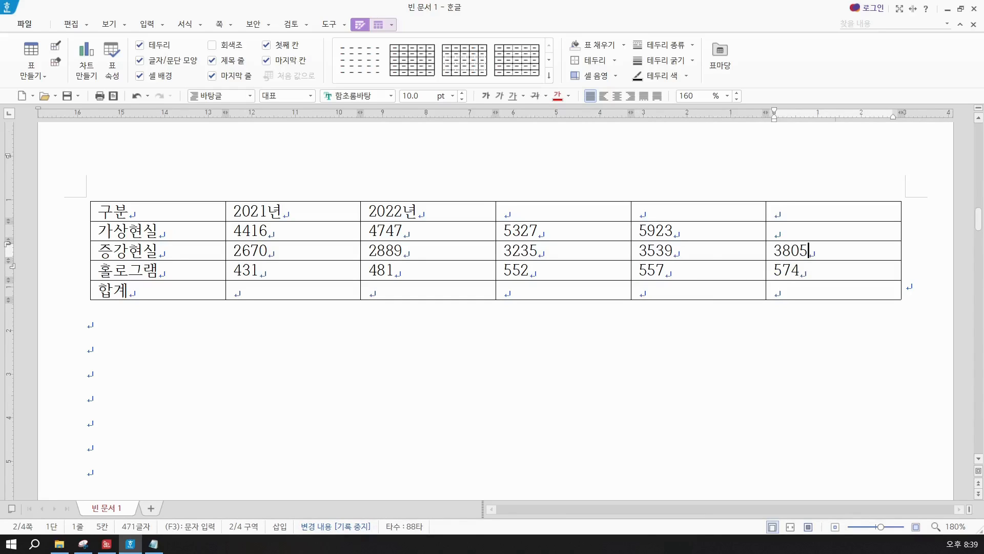
{"action": "key", "text": "Up"}
{"action": "type", "text": "6385"}
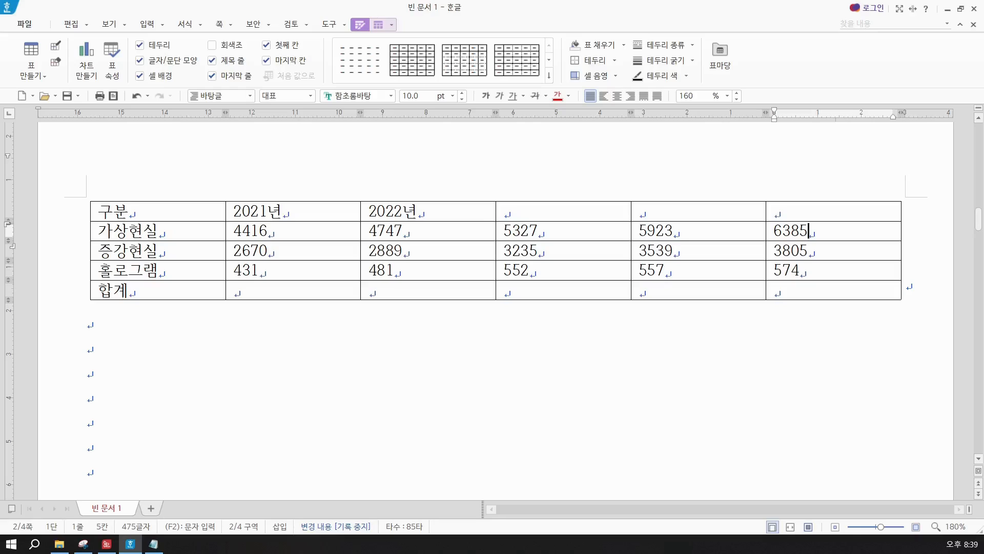
Try auto-filling the year headers across the first row from 2021년, and undo the fill.
{"action": "key", "text": "Hangul"}
{"action": "left_click_drag", "start_coordinate": [264, 211], "coordinate": [800, 211]}
{"action": "key", "text": "a"}
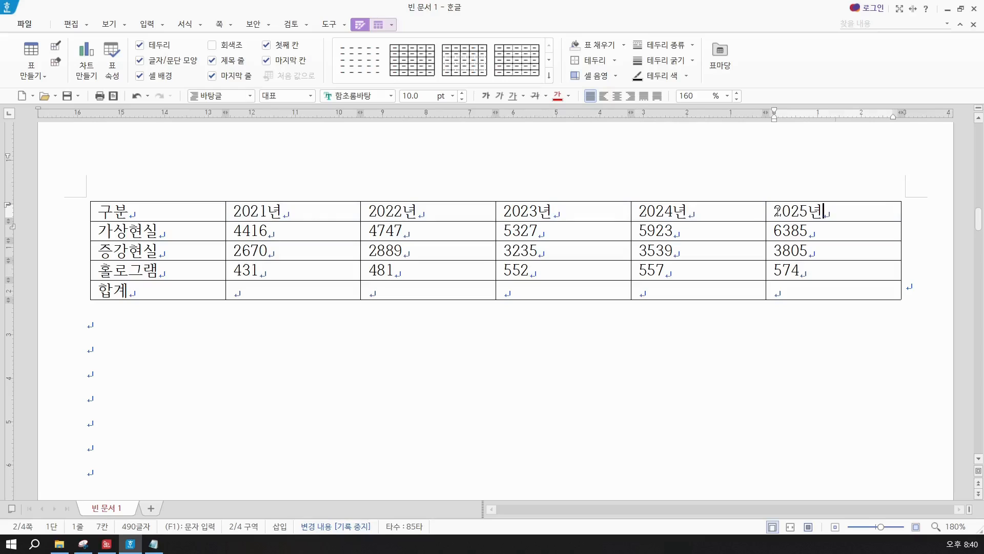
{"action": "key", "text": "ctrl+z"}
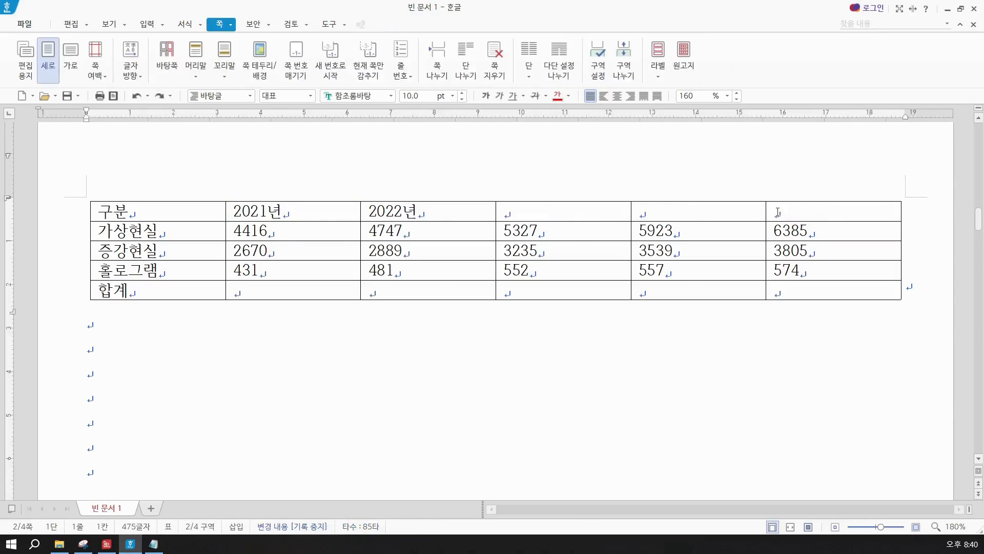
Auto-fill the header row from 2021년 to the last column so the empty headers read 2023년, 2024년 and 2025년.
{"action": "left_click", "coordinate": [285, 212]}
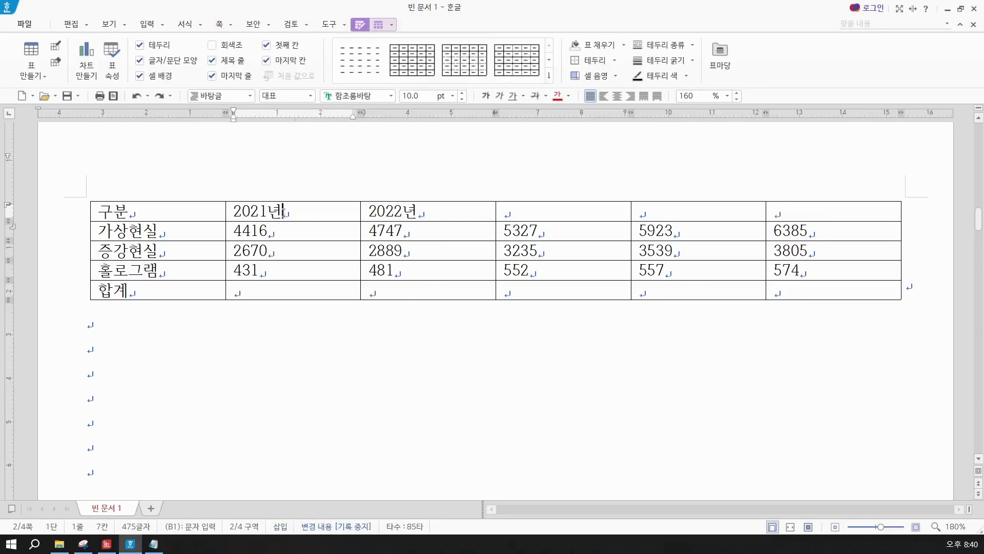
{"action": "key", "text": "F5"}
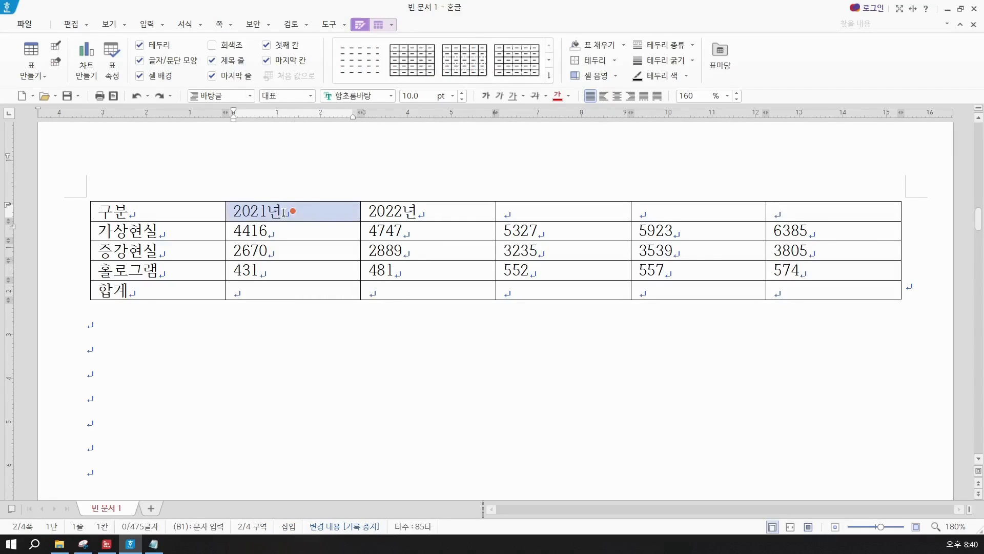
{"action": "key", "text": "End"}
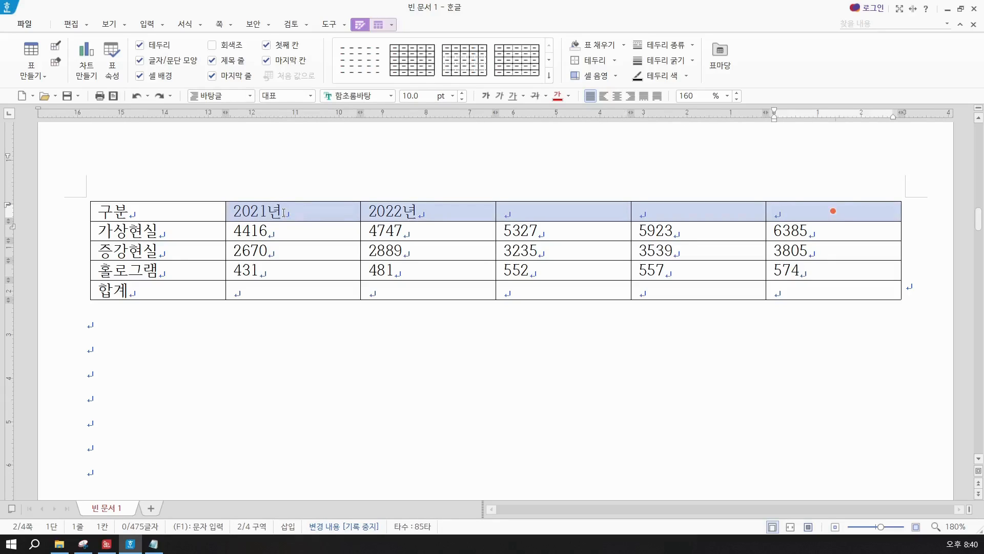
{"action": "key", "text": "a"}
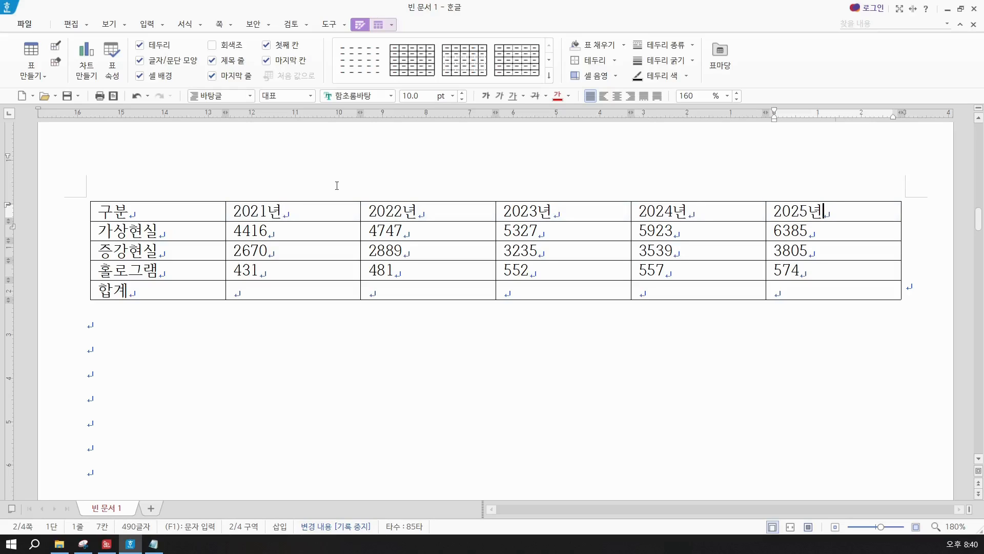
{"action": "key", "text": "Hangul"}
Switch to 한글.pdf in 한PDF and read the notes on table functions, thousands separators and automatic block calculation.
{"action": "left_click", "coordinate": [107, 544]}
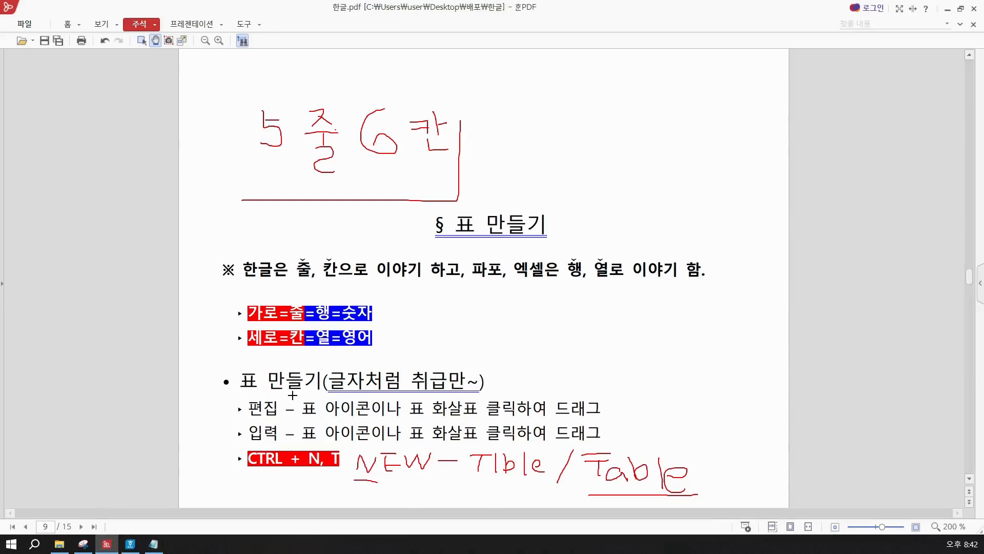
{"action": "scroll", "coordinate": [293, 395], "scroll_direction": "down", "scroll_amount": 10}
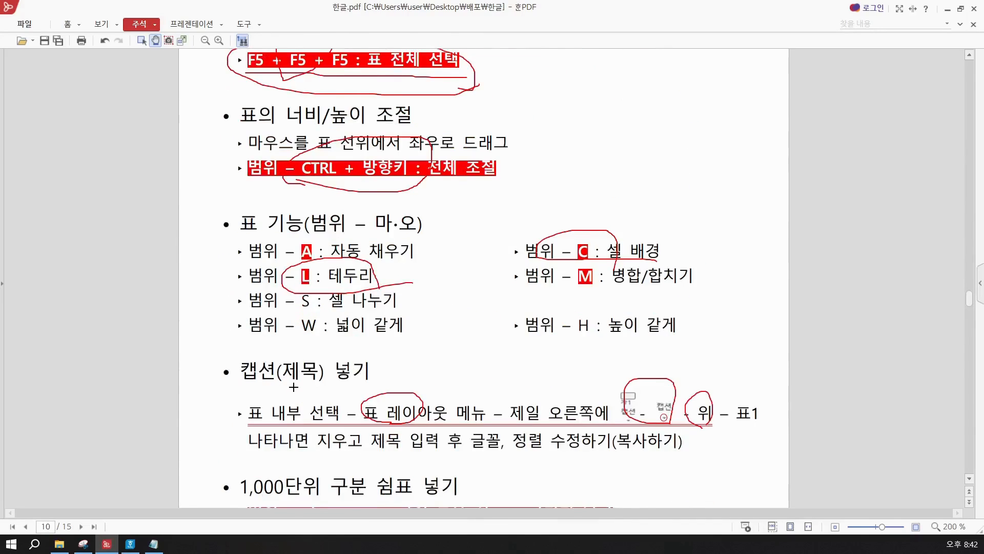
{"action": "scroll", "coordinate": [293, 387], "scroll_direction": "down", "scroll_amount": 6}
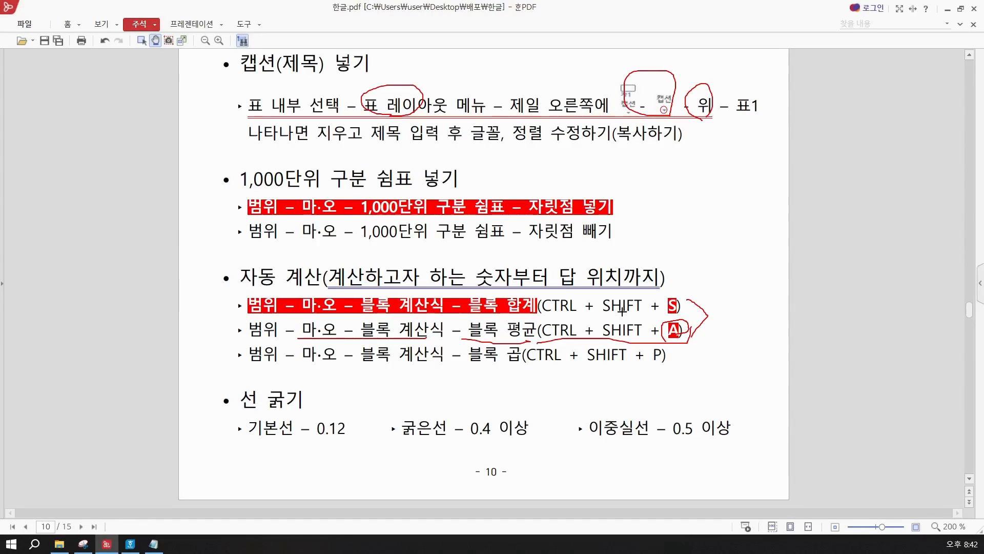
{"action": "left_click", "coordinate": [129, 548]}
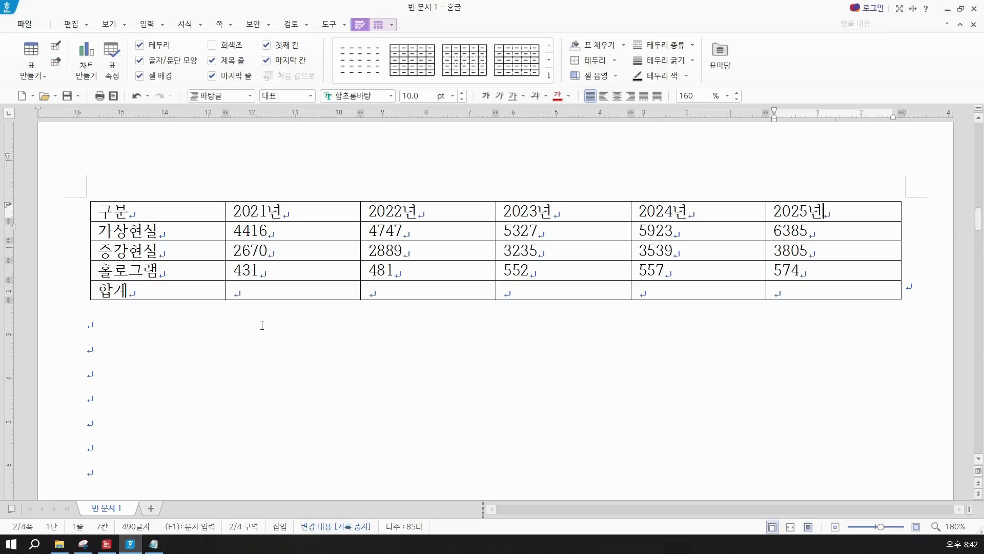
{"action": "key", "text": "Hangul"}
{"action": "left_click", "coordinate": [106, 543]}
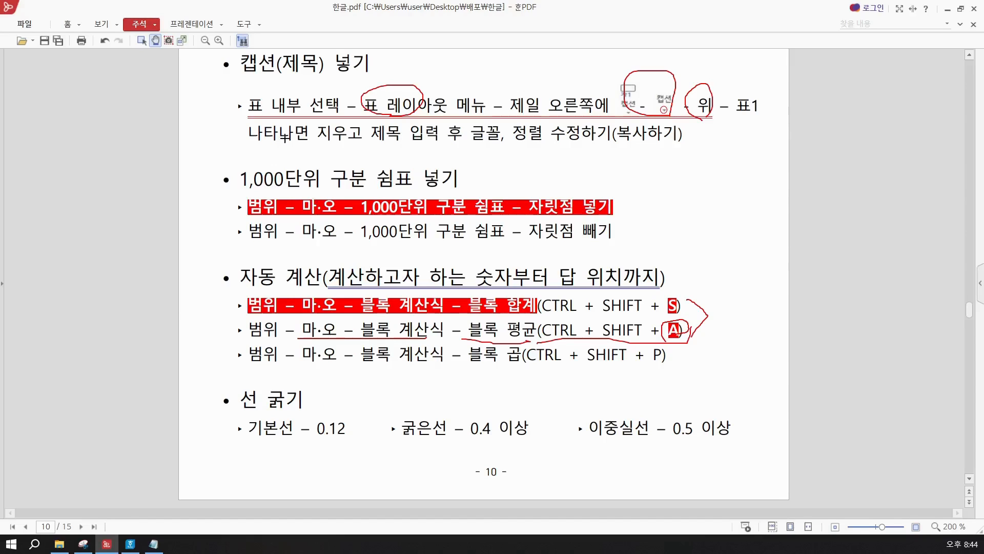
Return to the 한글 document and add 1,000-unit separator commas to all number cells from 2021년 to 2025년, including the empty 합계 row.
{"action": "left_click", "coordinate": [129, 545]}
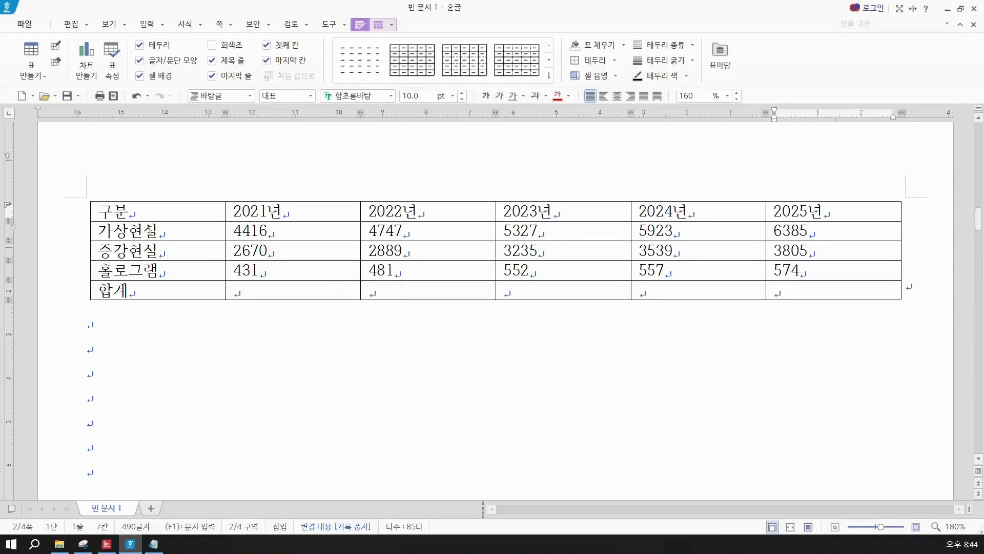
{"action": "left_click", "coordinate": [244, 233]}
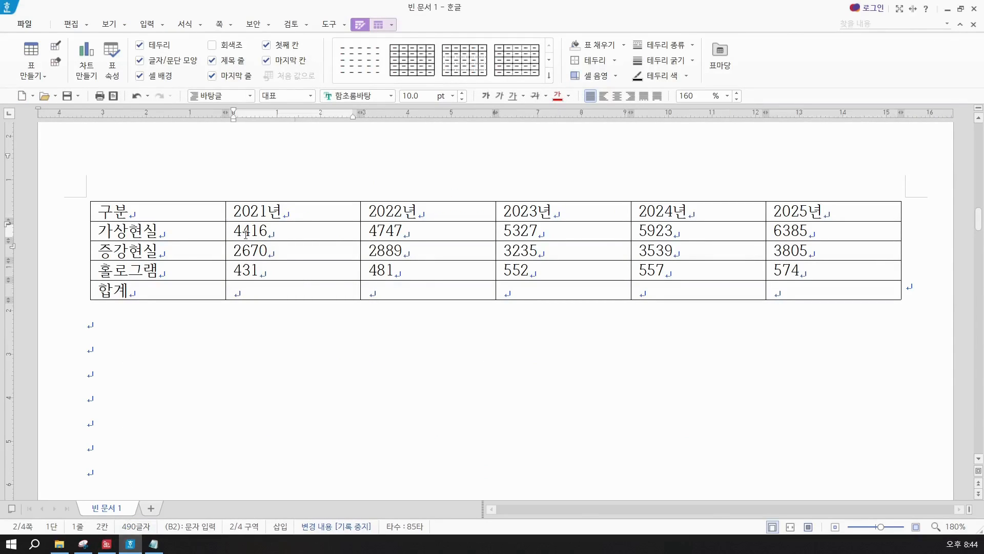
{"action": "left_click_drag", "start_coordinate": [246, 234], "coordinate": [847, 290]}
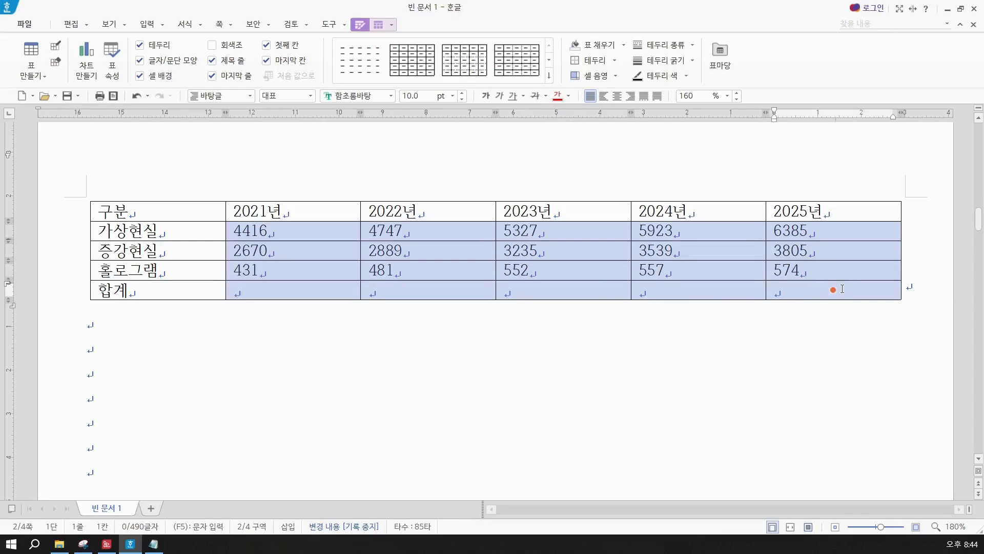
{"action": "right_click", "coordinate": [842, 288]}
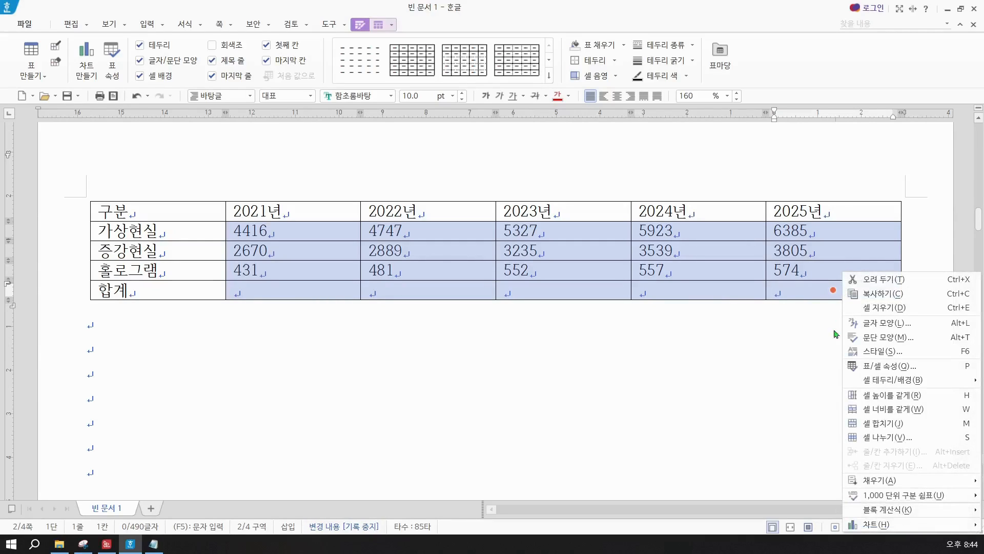
{"action": "mouse_move", "coordinate": [901, 501]}
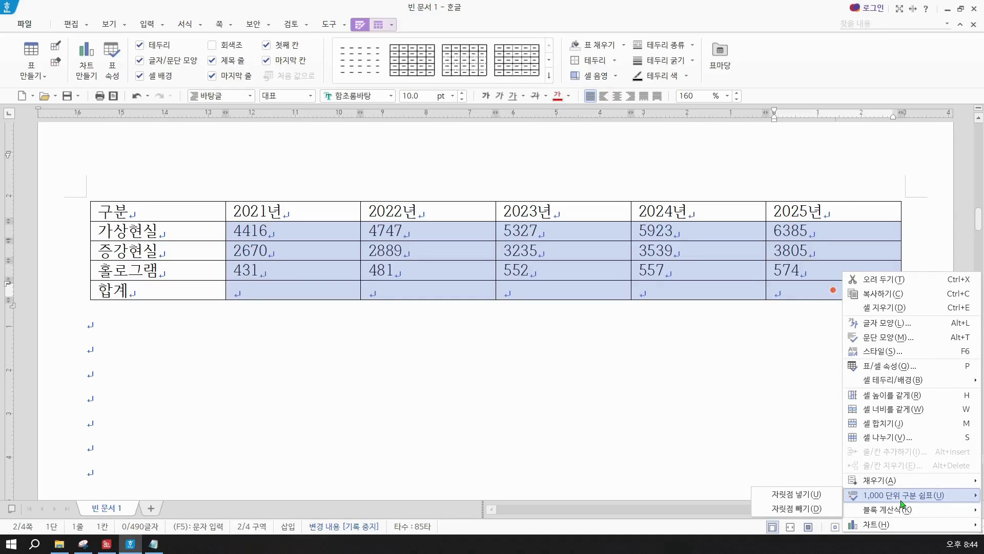
{"action": "left_click", "coordinate": [803, 495]}
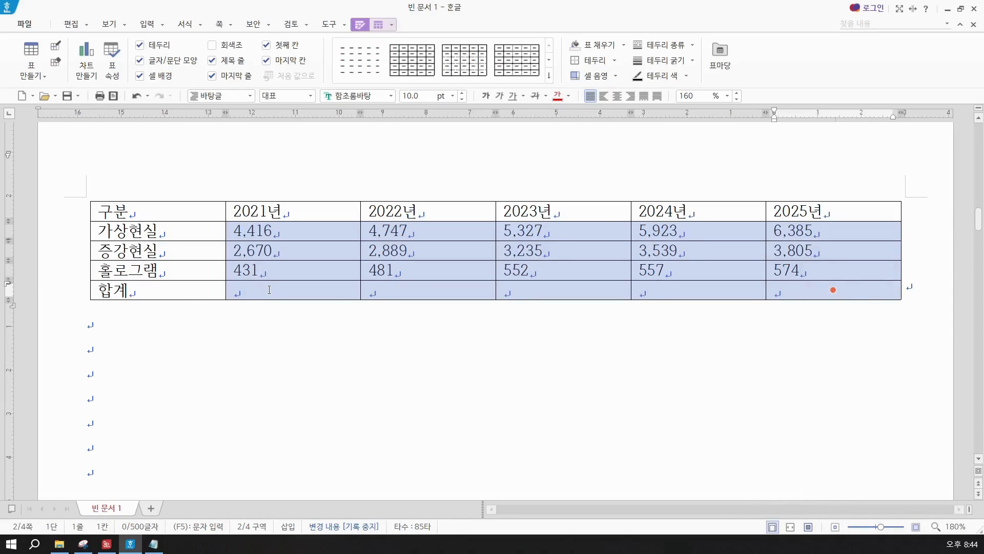
{"action": "left_click", "coordinate": [374, 29]}
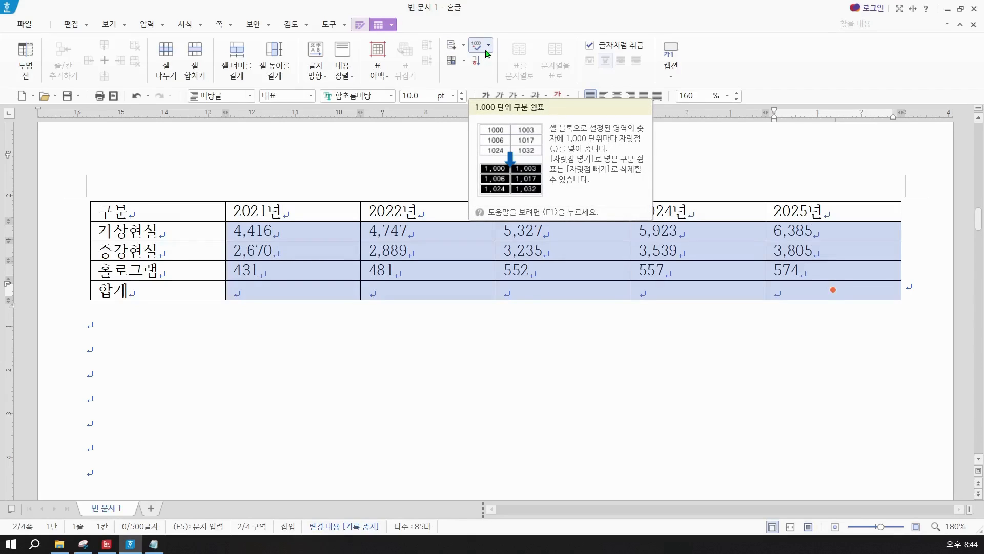
{"action": "left_click", "coordinate": [359, 29]}
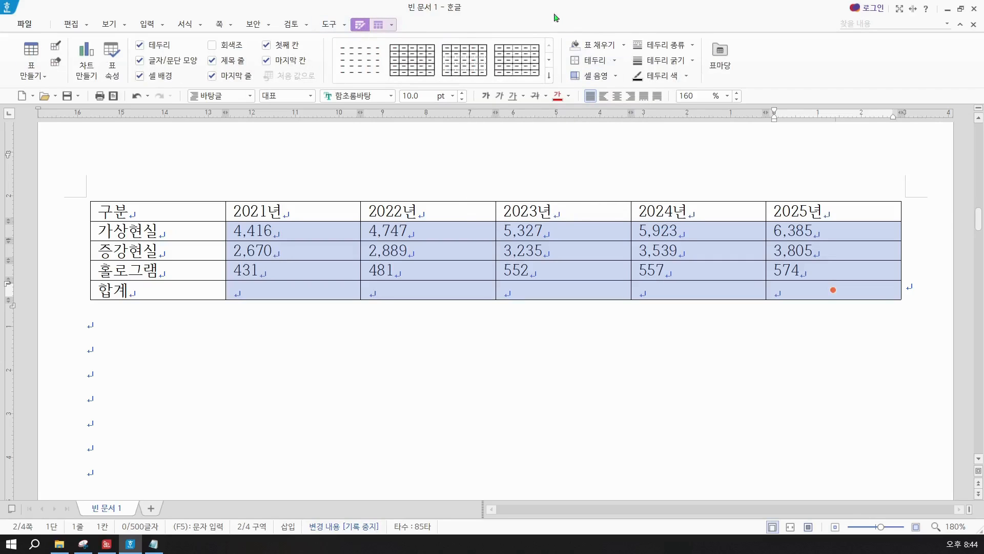
{"action": "right_click", "coordinate": [380, 237]}
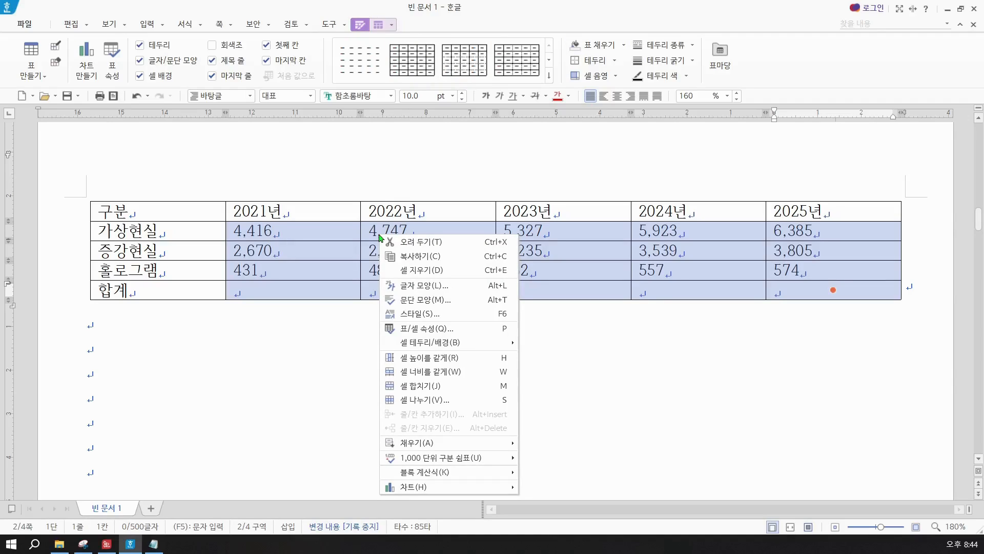
{"action": "key", "text": "Escape"}
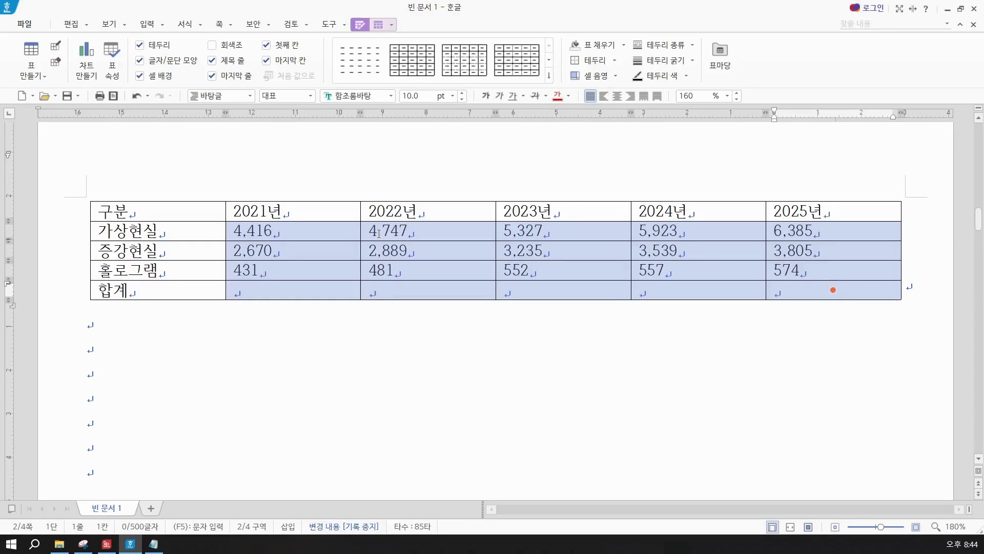
Set the font of the entire table to 굴림 and center-align all its cells.
{"action": "key", "text": "F5"}
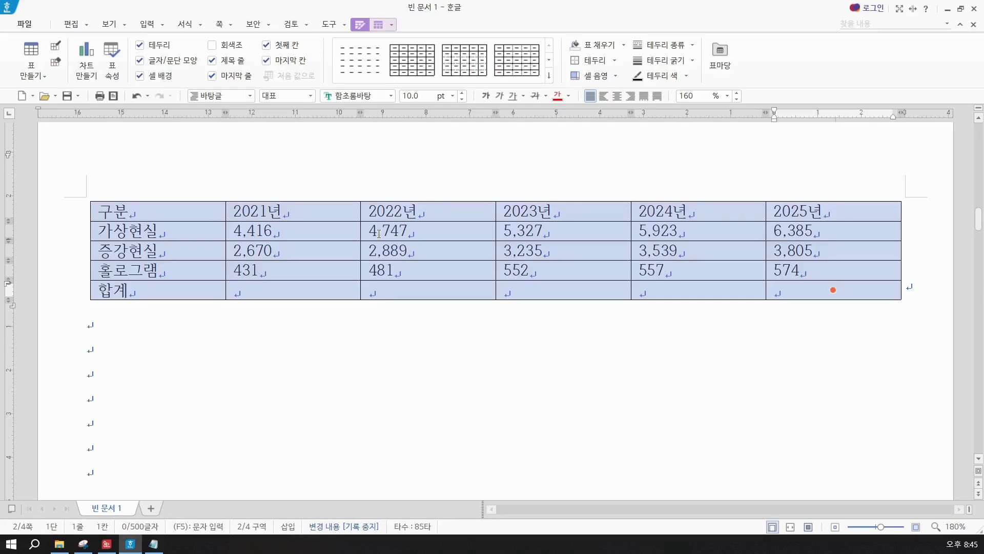
{"action": "left_click", "coordinate": [343, 98]}
{"action": "type", "text": "굴림"}
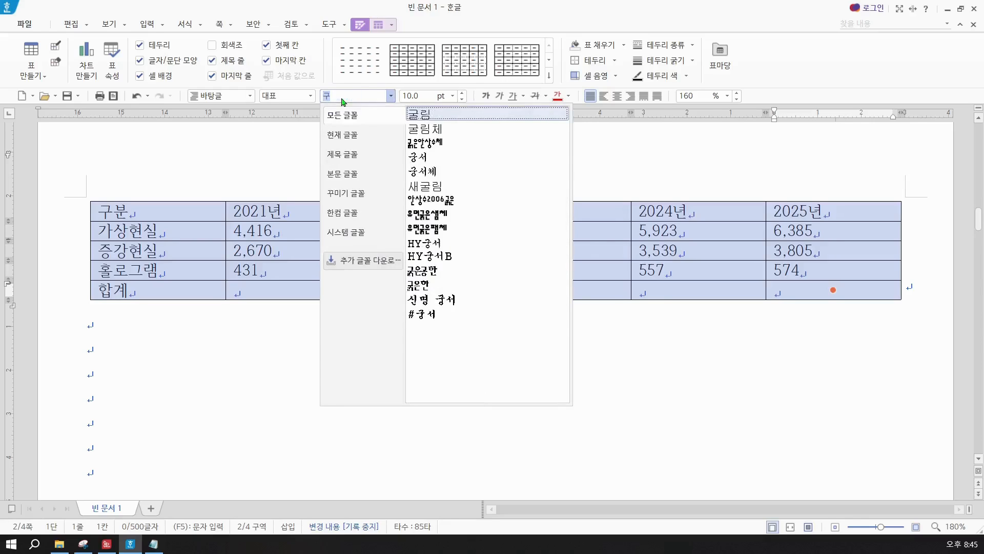
{"action": "key", "text": "Return"}
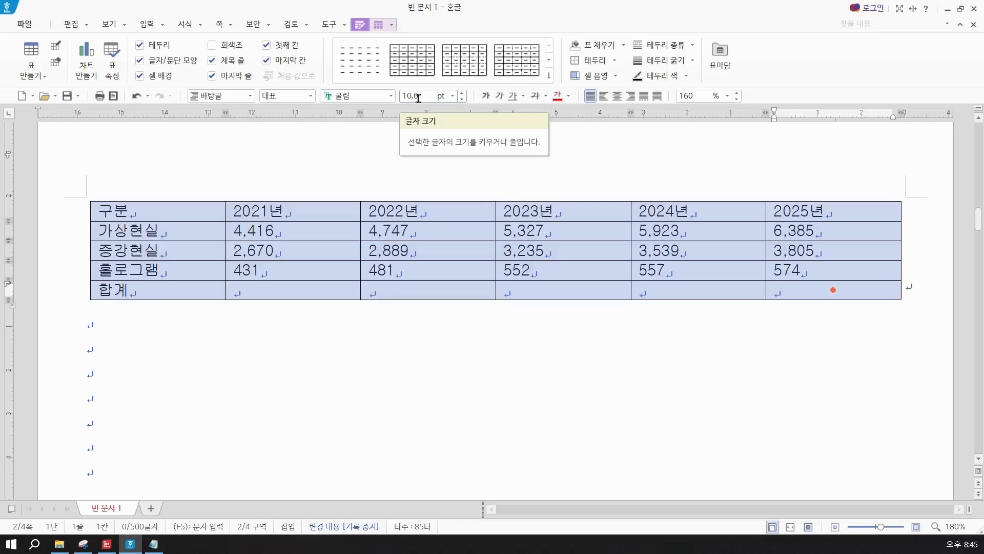
{"action": "left_click", "coordinate": [617, 97]}
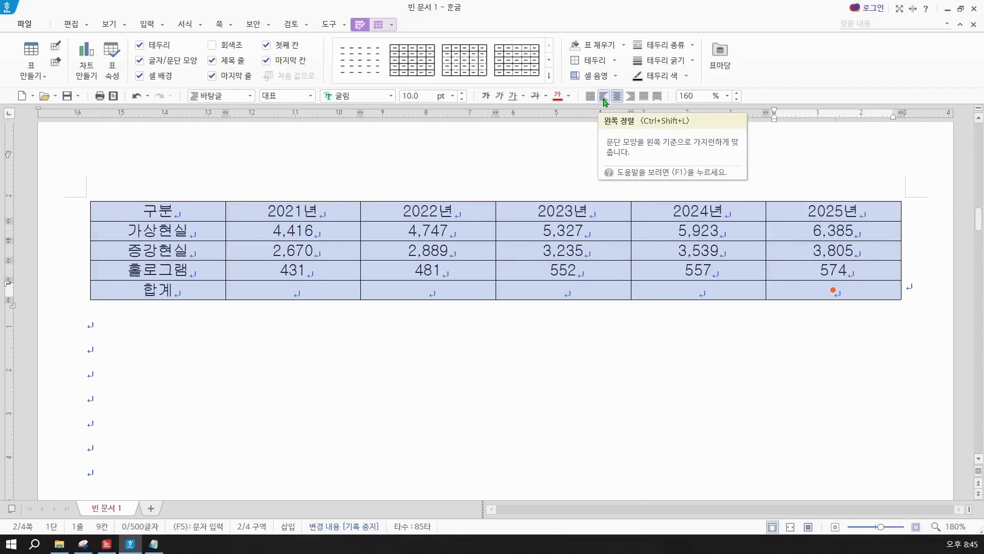
Right-align the number cells from 가상현실 through the 합계 row, across 2021년 to 2025년.
{"action": "left_click", "coordinate": [292, 231]}
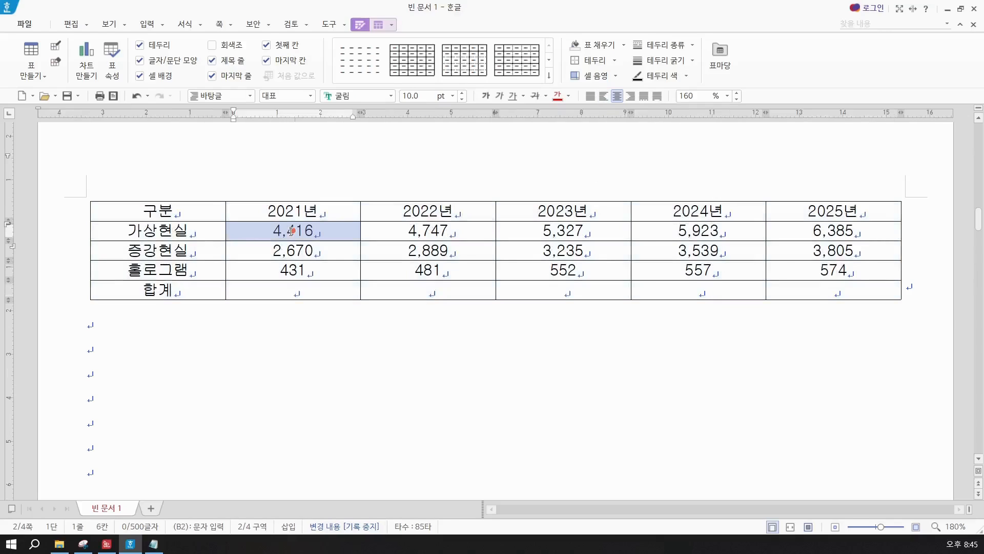
{"action": "left_click_drag", "start_coordinate": [291, 231], "coordinate": [338, 232]}
{"action": "left_click", "coordinate": [833, 230], "text": "shift"}
{"action": "left_click", "coordinate": [833, 291], "text": "shift"}
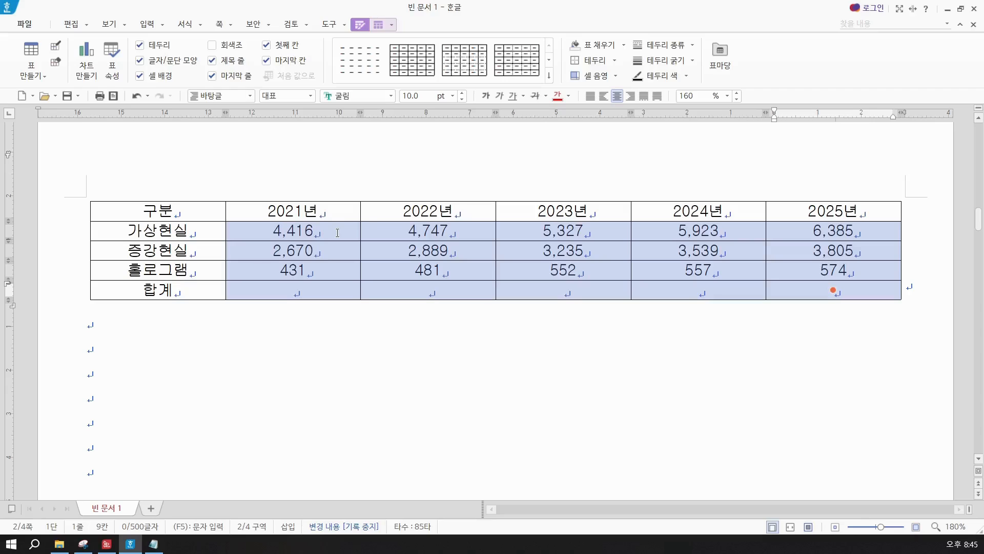
{"action": "left_click", "coordinate": [630, 97]}
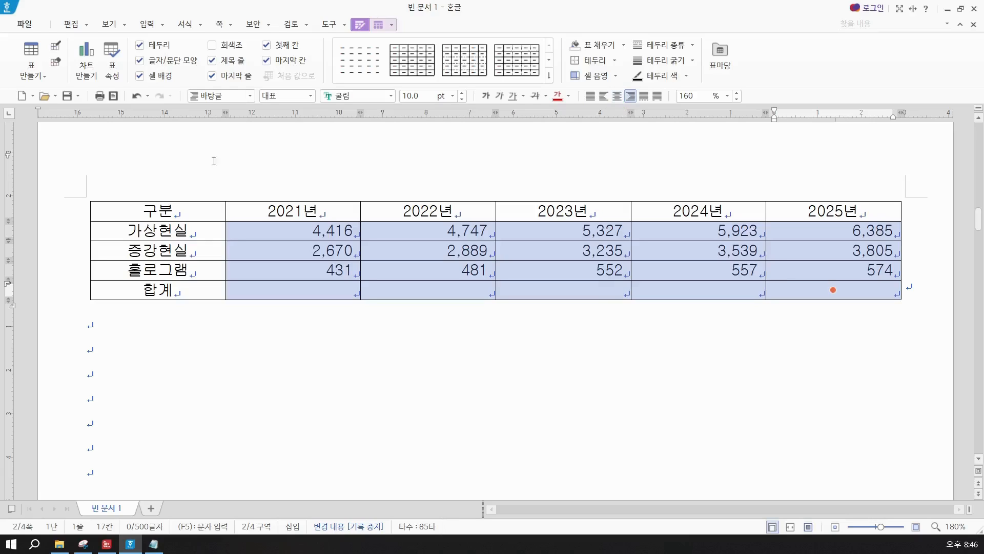
Select the cells from 구분 through the 2024년 column down to the 홀로그램 row and choose solid yellow (RGB 255,255,0) as their background fill.
{"action": "left_click_drag", "start_coordinate": [113, 215], "coordinate": [651, 270]}
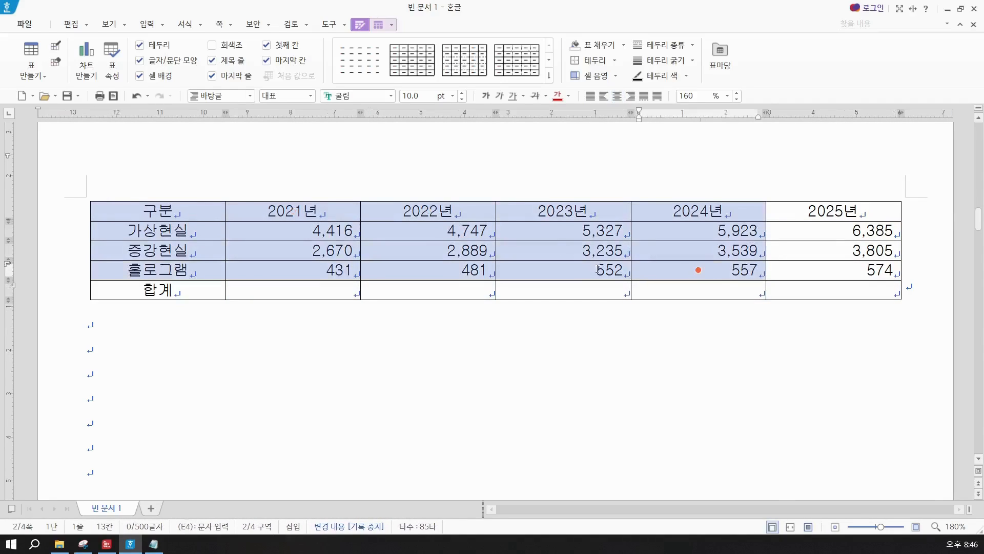
{"action": "left_click_drag", "start_coordinate": [334, 231], "coordinate": [789, 283]}
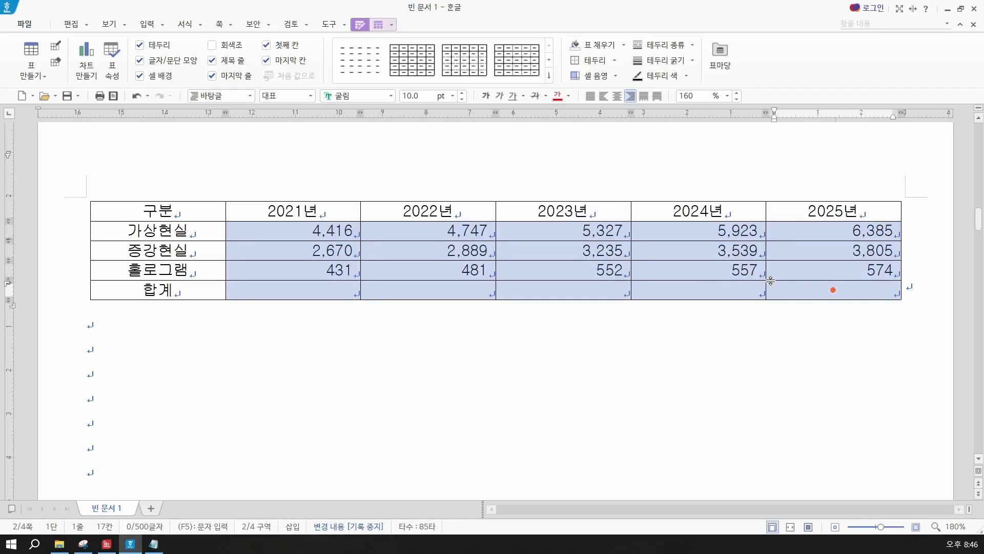
{"action": "key", "text": "F5"}
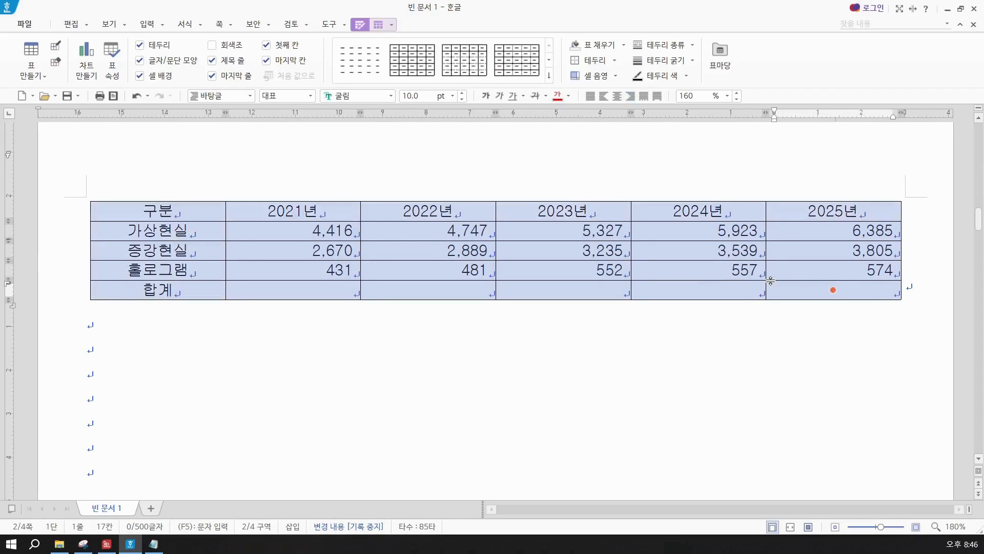
{"action": "key", "text": "Left"}
{"action": "key", "text": "Up"}
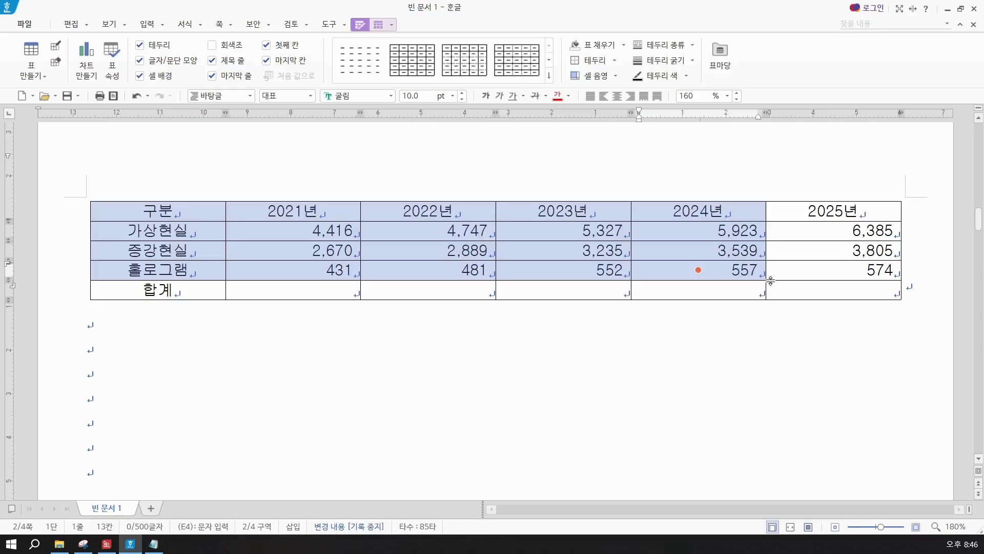
{"action": "key", "text": "c"}
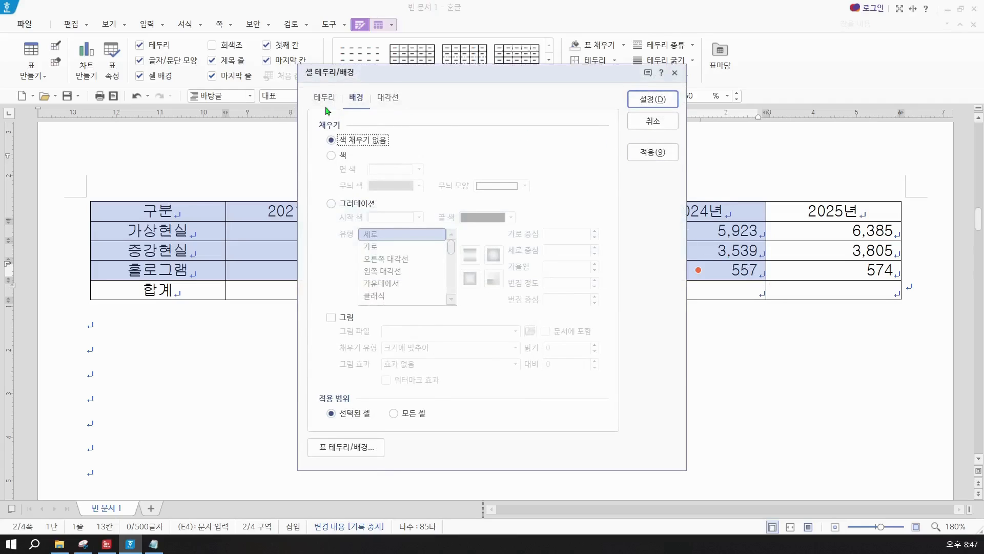
{"action": "left_click", "coordinate": [342, 157]}
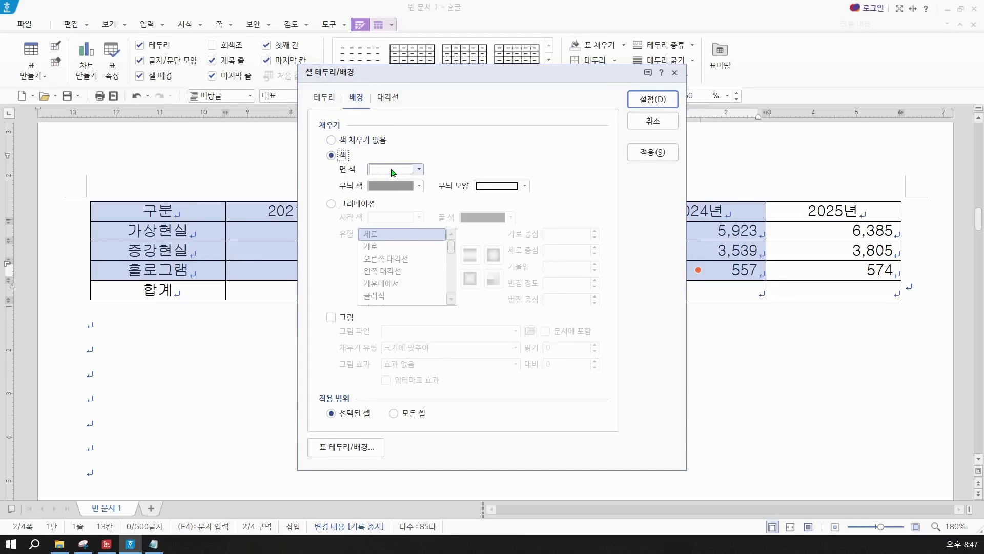
{"action": "left_click", "coordinate": [394, 171]}
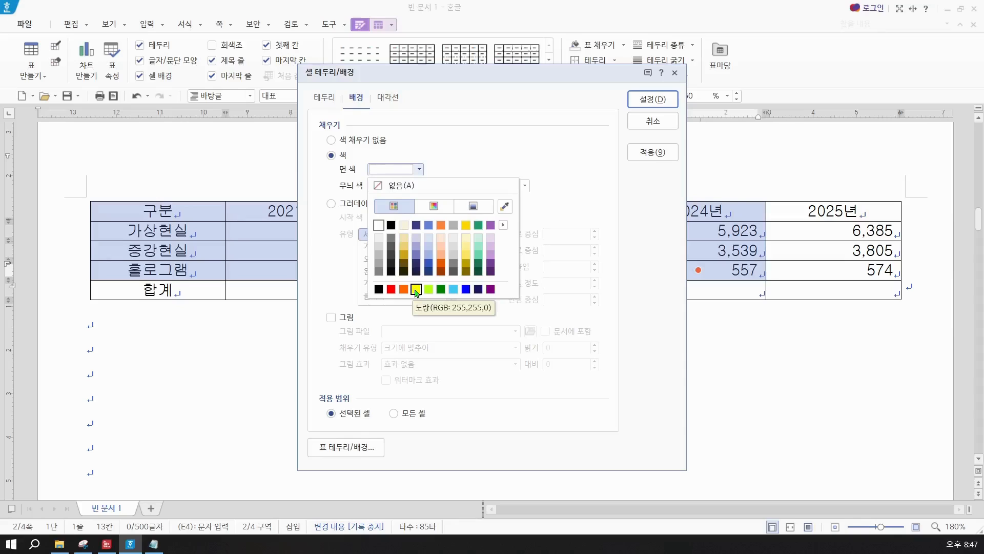
{"action": "left_click", "coordinate": [416, 291]}
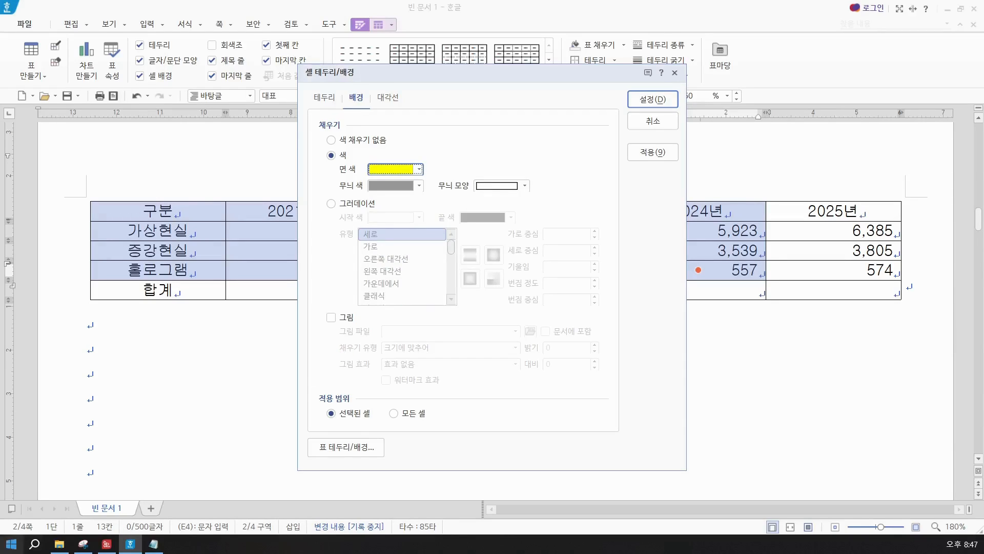
Underline the 노랑 255,255,0 guideline in 캡처 도구, and return to 한글 to apply the yellow fill.
{"action": "left_click", "coordinate": [88, 545]}
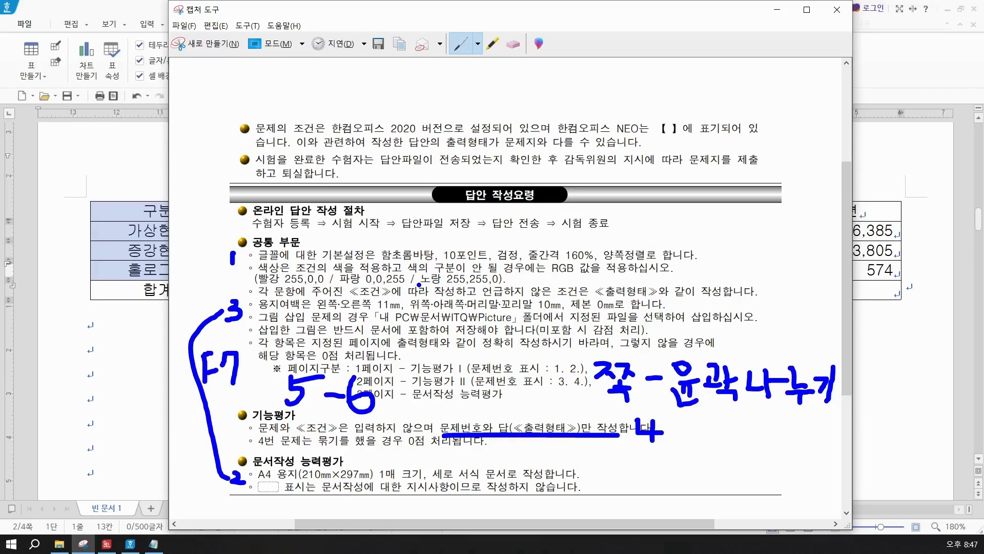
{"action": "left_click_drag", "start_coordinate": [420, 285], "coordinate": [507, 285]}
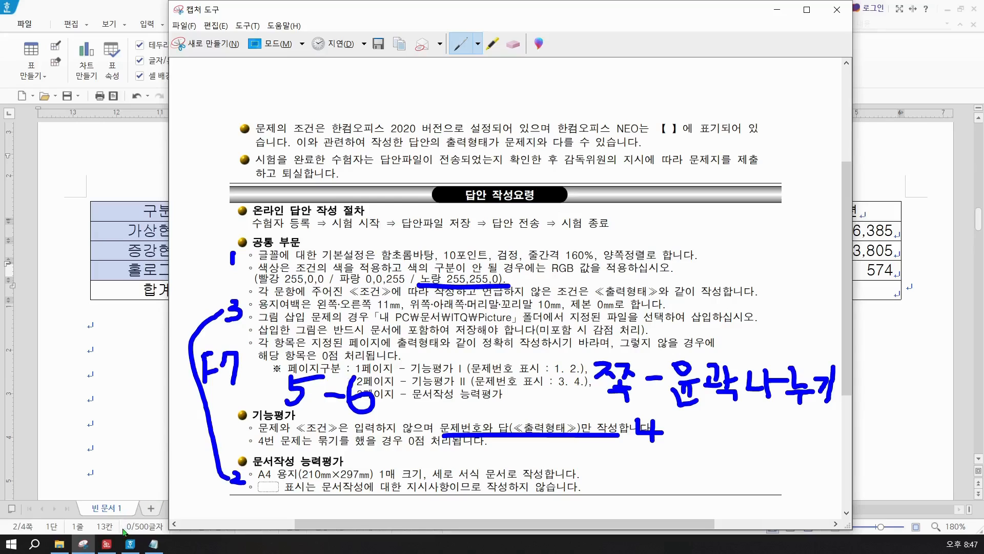
{"action": "left_click", "coordinate": [130, 543]}
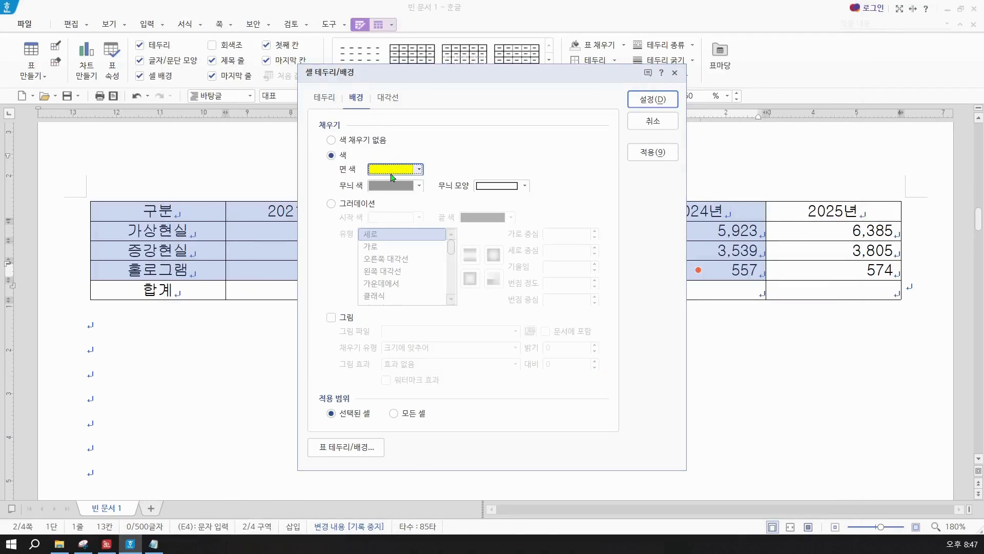
{"action": "left_click", "coordinate": [634, 101]}
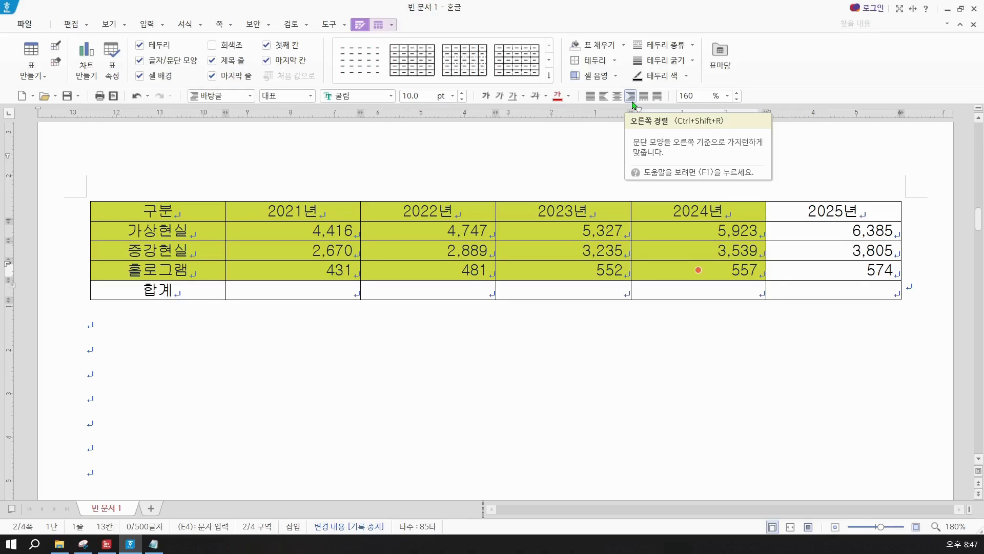
Fill the 합계 row for 2021년 to 2024년 with block sums of the rows above, and undo the calculation.
{"action": "left_click", "coordinate": [300, 230]}
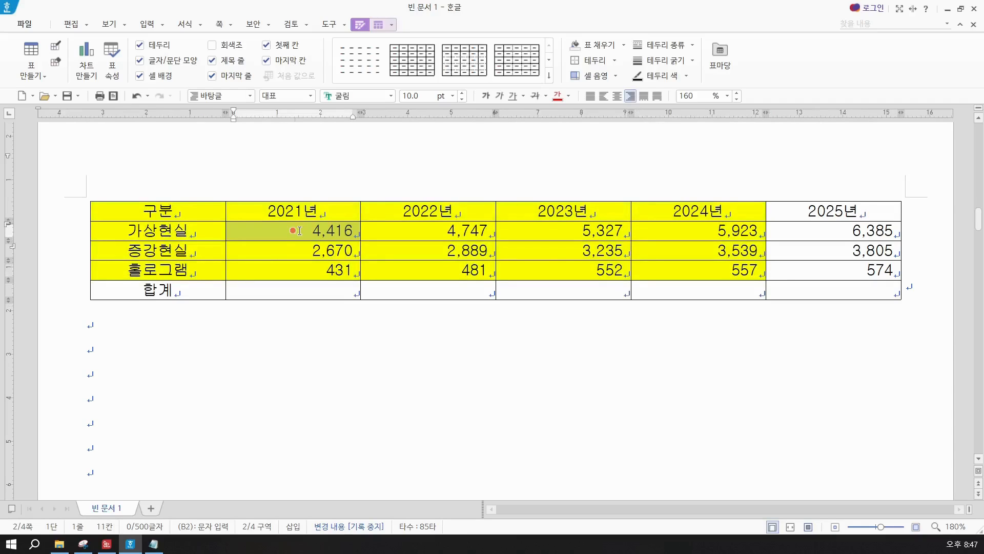
{"action": "left_click_drag", "start_coordinate": [300, 230], "coordinate": [675, 290]}
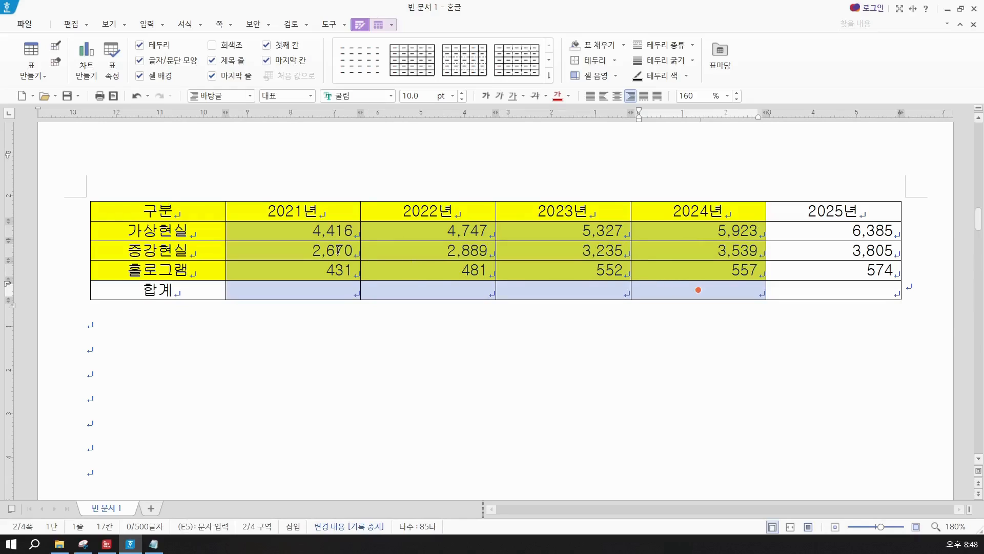
{"action": "left_click", "coordinate": [305, 229]}
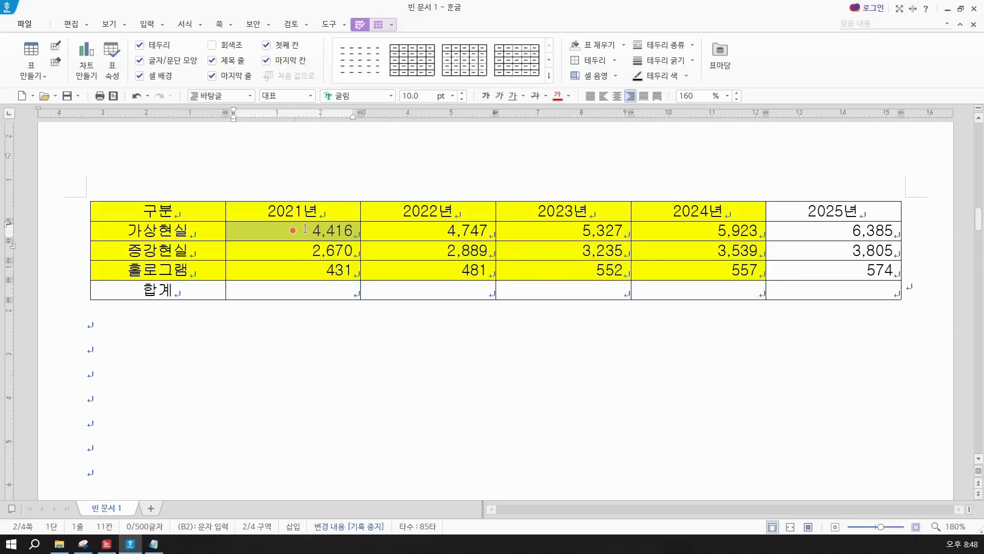
{"action": "key", "text": "End"}
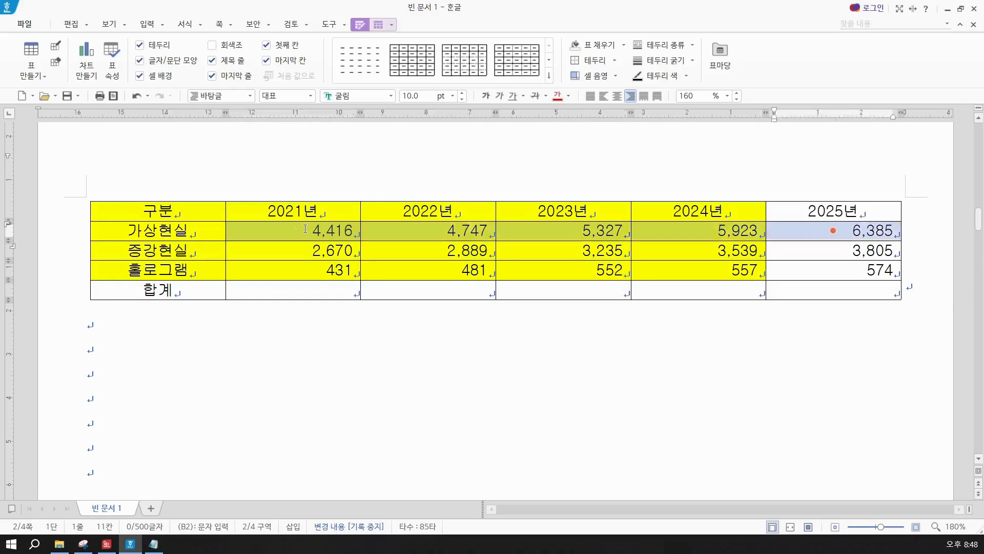
{"action": "key", "text": "Page_Down"}
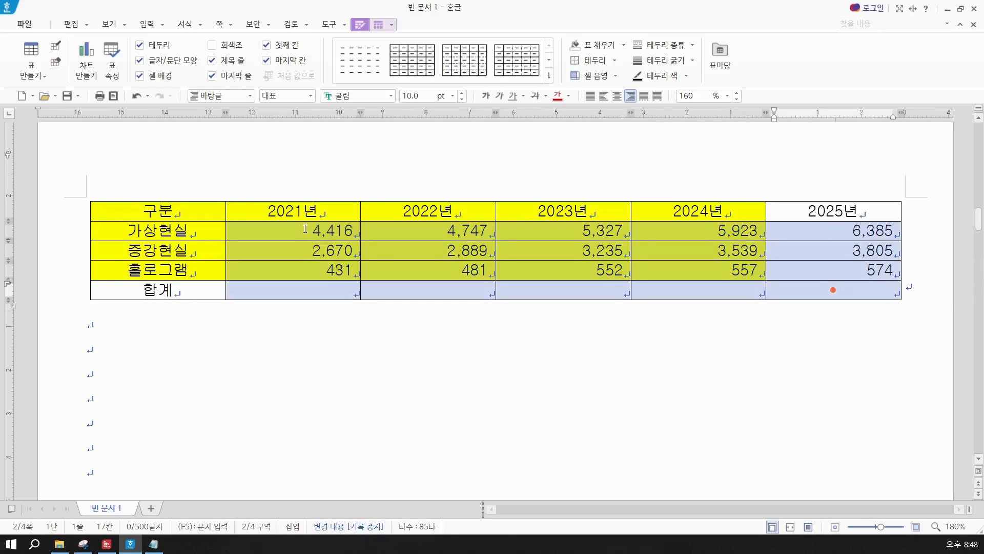
{"action": "key", "text": "Left"}
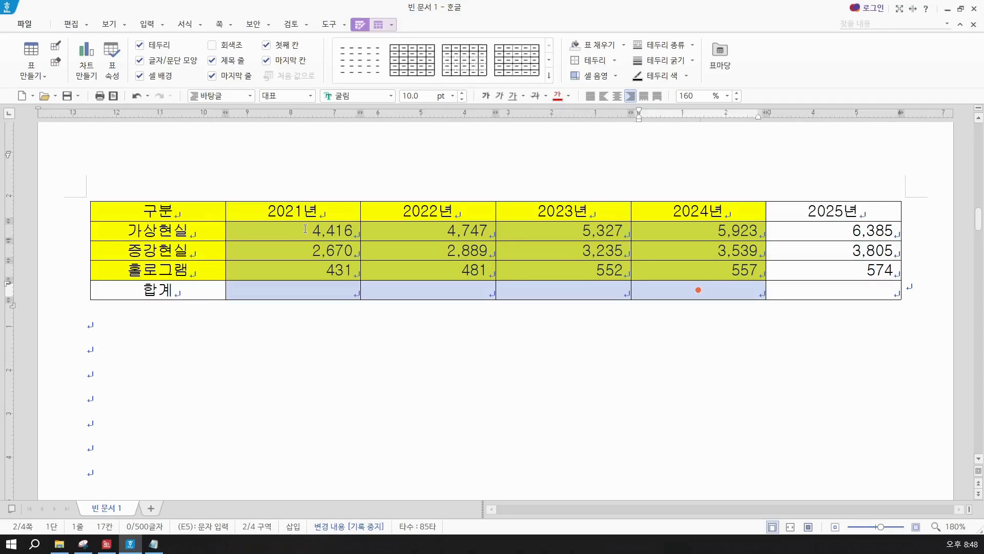
{"action": "right_click", "coordinate": [509, 290]}
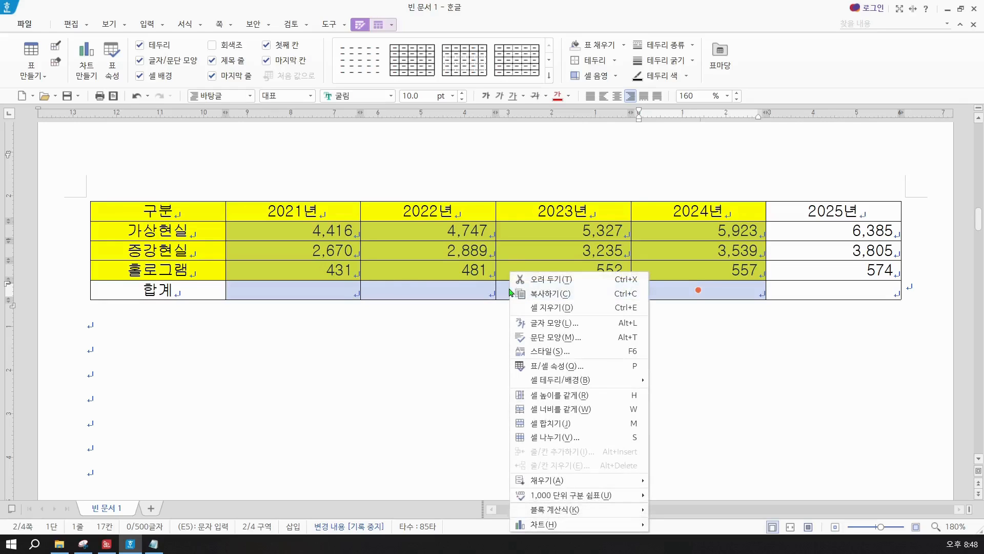
{"action": "mouse_move", "coordinate": [556, 513]}
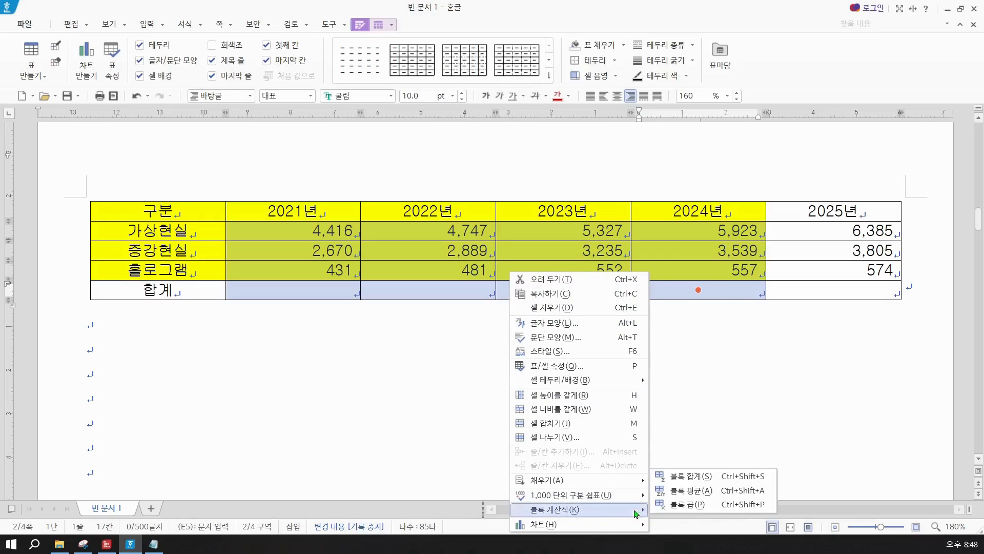
{"action": "left_click", "coordinate": [680, 476]}
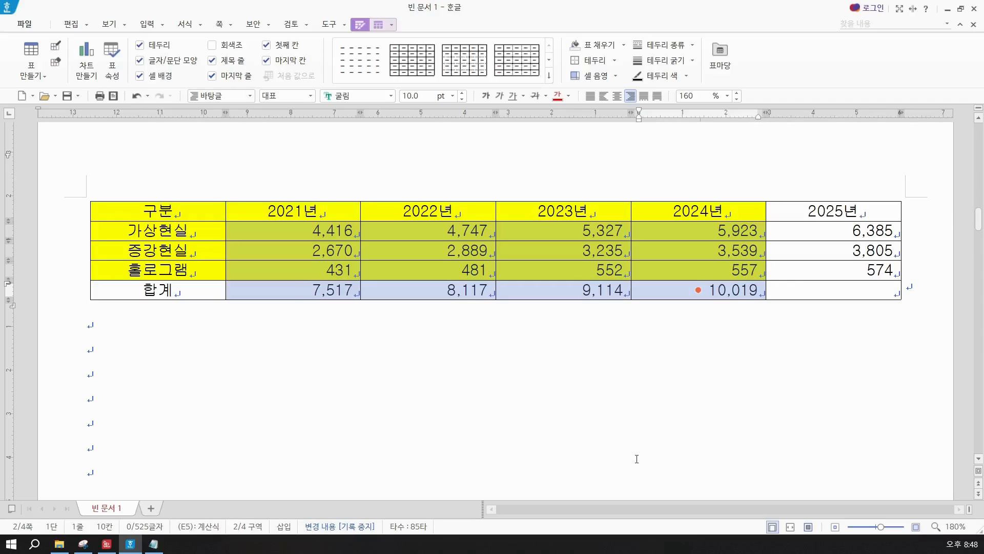
{"action": "key", "text": "ctrl+z"}
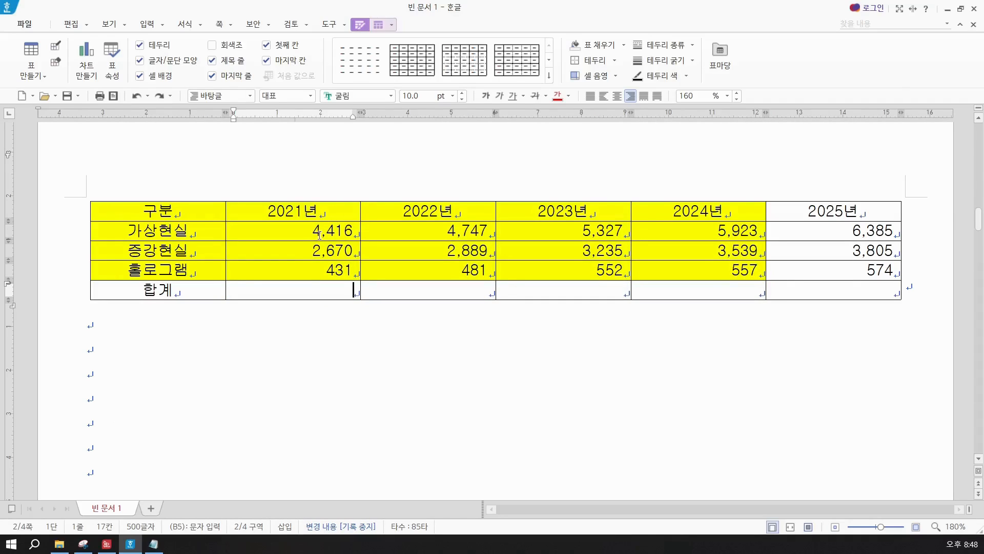
Calculate the block sum (블록 합계) over 가상현실 through the 합계 row for 2021년 to 2024년, excluding 2025년.
{"action": "left_click_drag", "start_coordinate": [319, 235], "coordinate": [667, 290]}
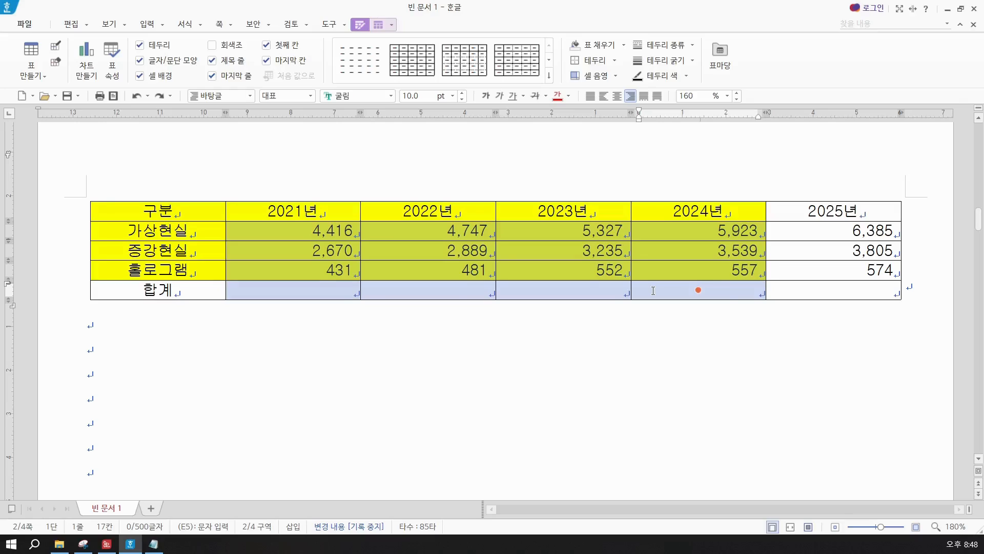
{"action": "key", "text": "ctrl+shift+s"}
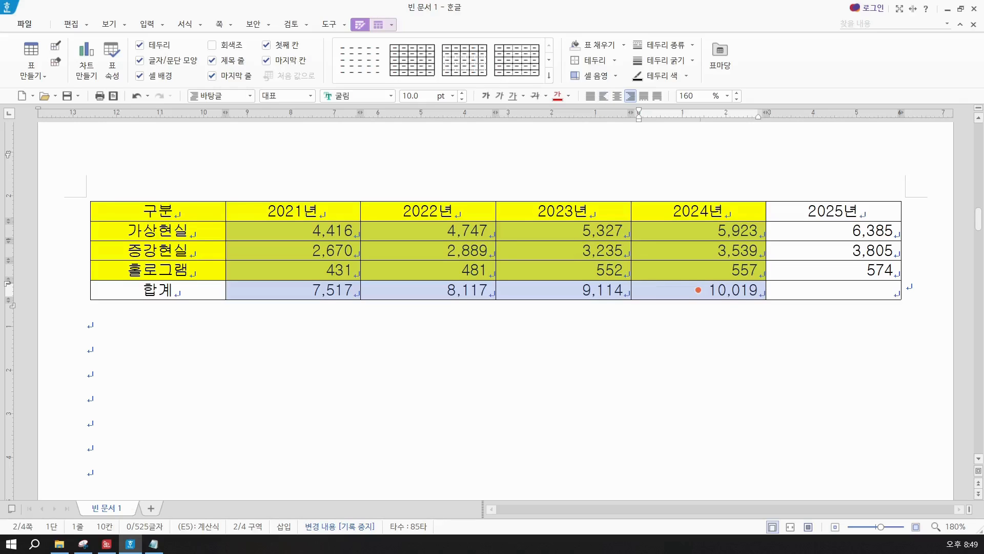
Switch to the 메모장 note and add the line "표 입력 시" at its end, after one blank line.
{"action": "left_click", "coordinate": [152, 544]}
{"action": "left_click", "coordinate": [364, 274]}
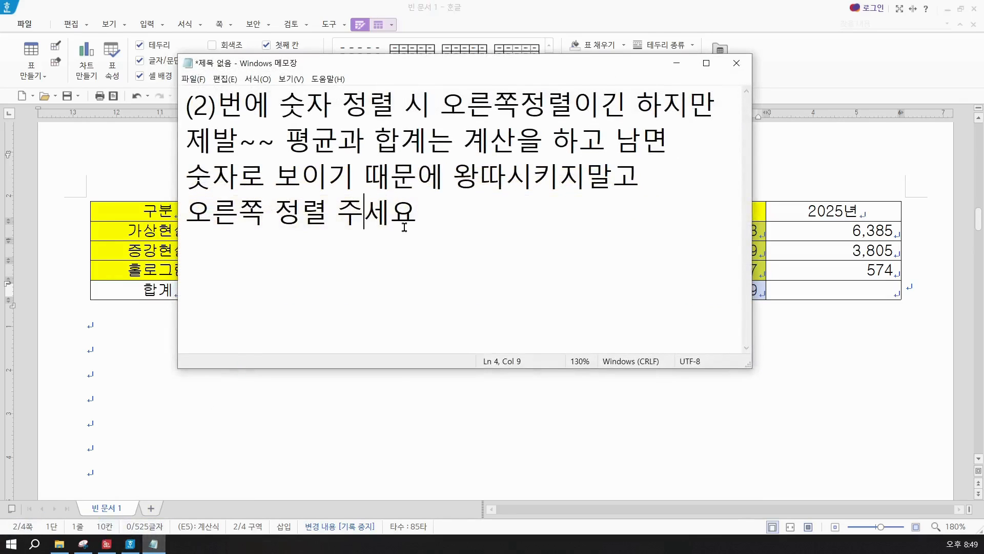
{"action": "left_click", "coordinate": [423, 222]}
{"action": "key", "text": "Return"}
{"action": "key", "text": "Return"}
{"action": "type", "text": "표 입력 ㅅ"}
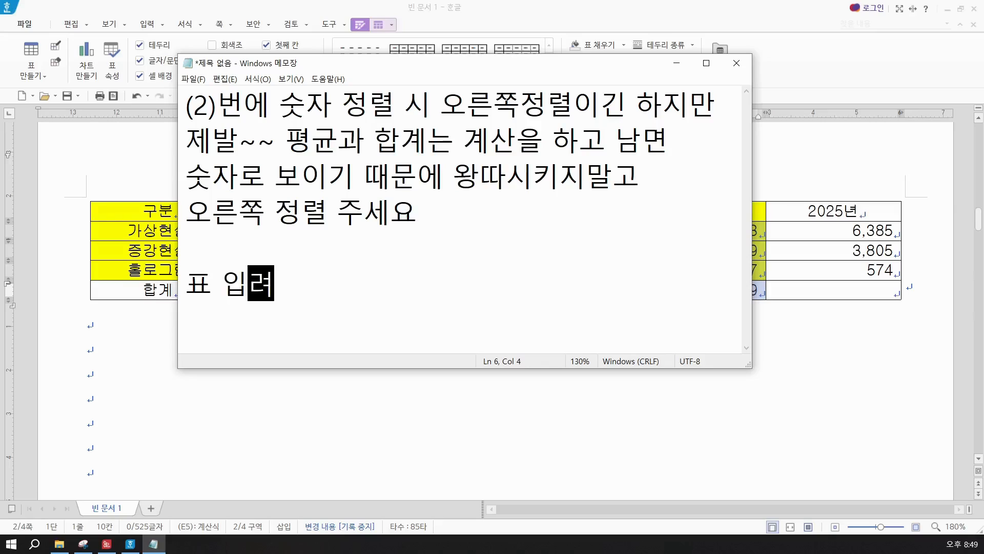
{"action": "type", "text": "ㅣ"}
{"action": "key", "text": "Return"}
Add the note line "숫자자리가 4자리 이상이면 쉼표(,)" under "표 입력 시".
{"action": "type", "text": "숫"}
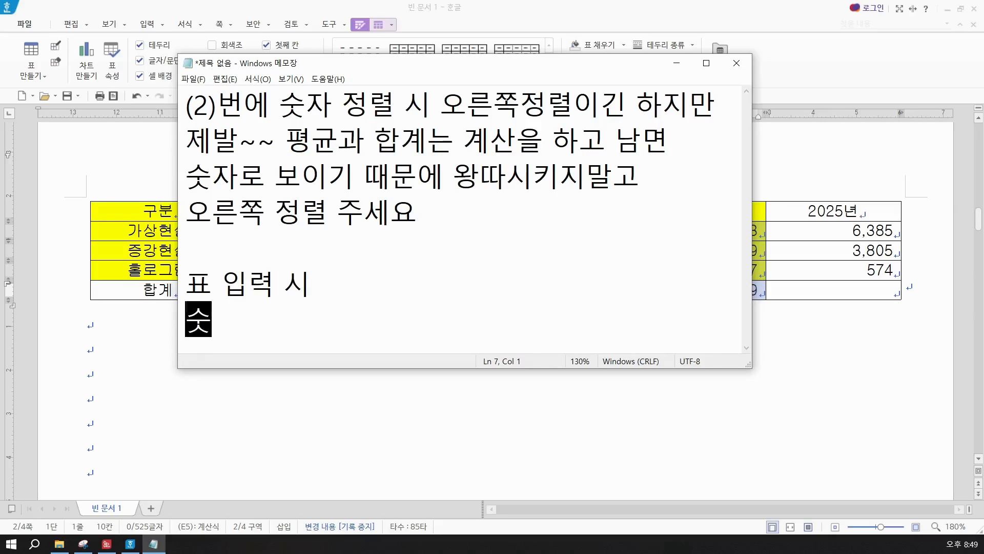
{"action": "type", "text": "자자리가"}
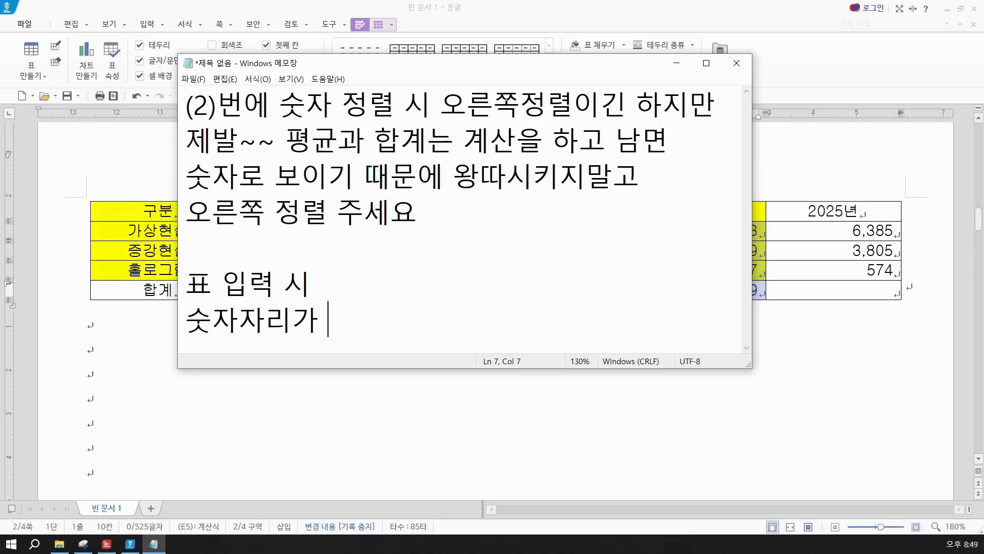
{"action": "type", "text": " 4자리 "}
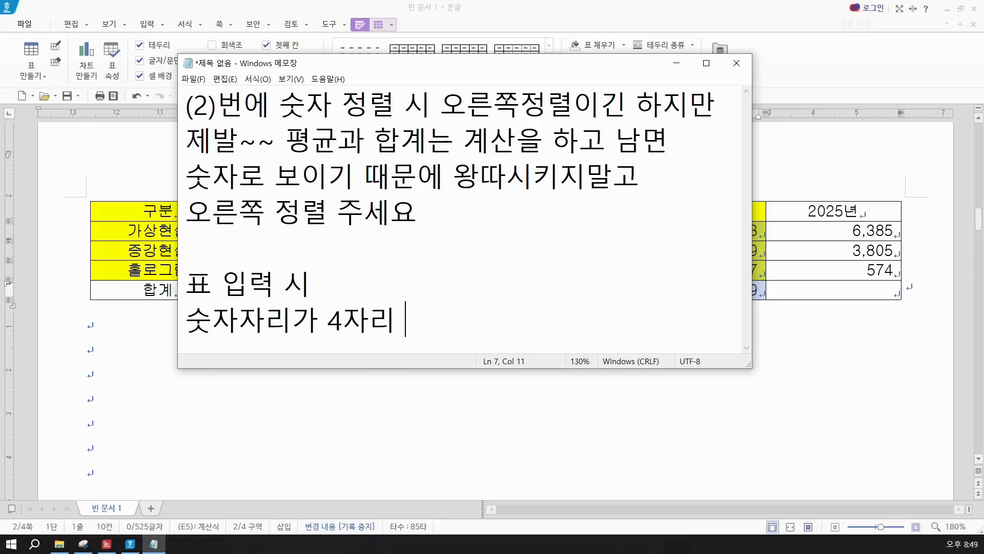
{"action": "type", "text": "이사ㅇ이면"}
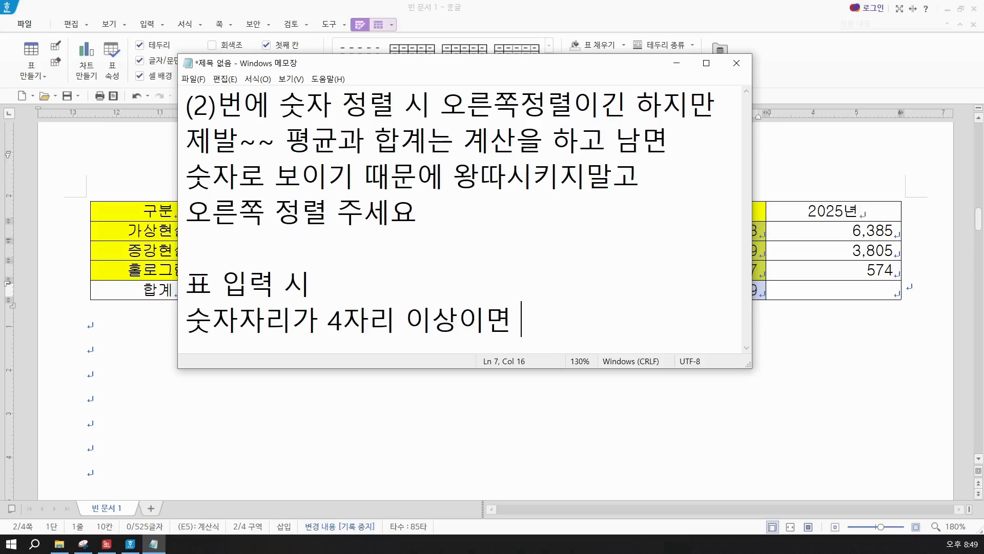
{"action": "type", "text": " 쉼표"}
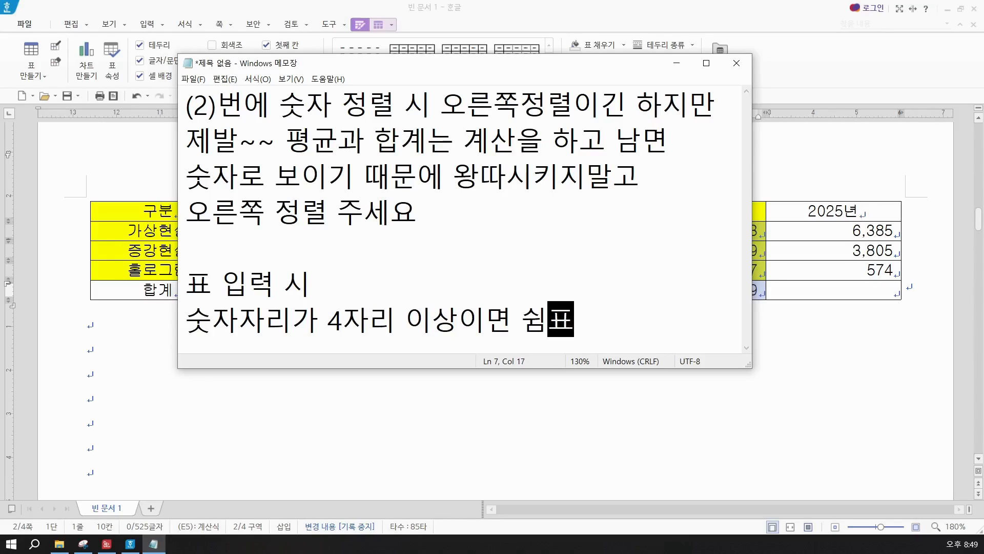
{"action": "type", "text": "(,"}
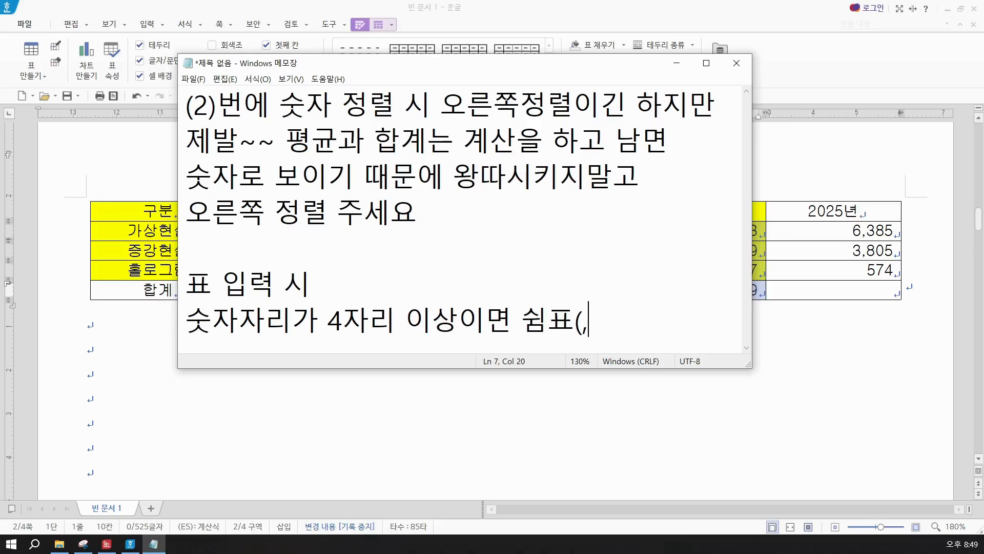
{"action": "type", "text": ")"}
{"action": "key", "text": "Return"}
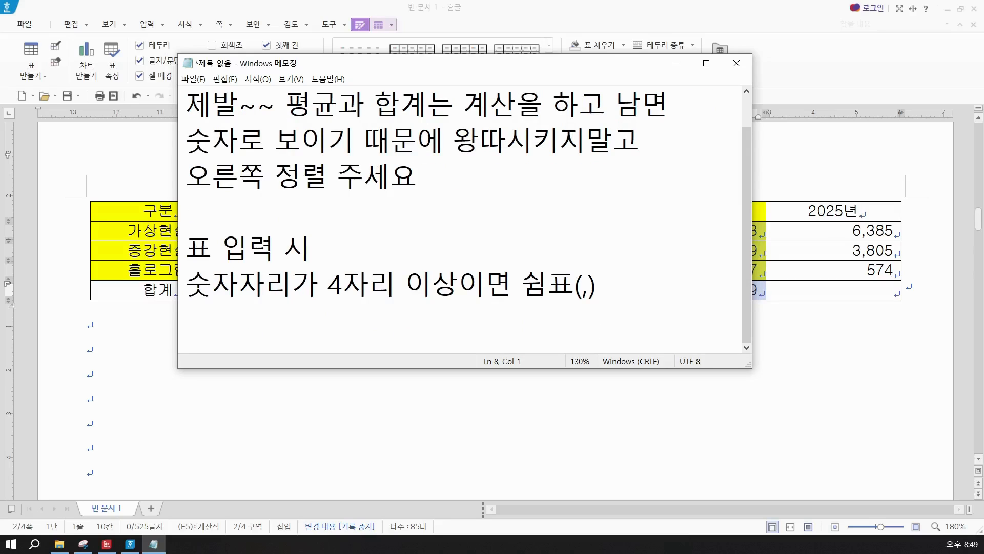
Add the note line "소수점이면 점(.)" below the line about commas.
{"action": "type", "text": "소수점이"}
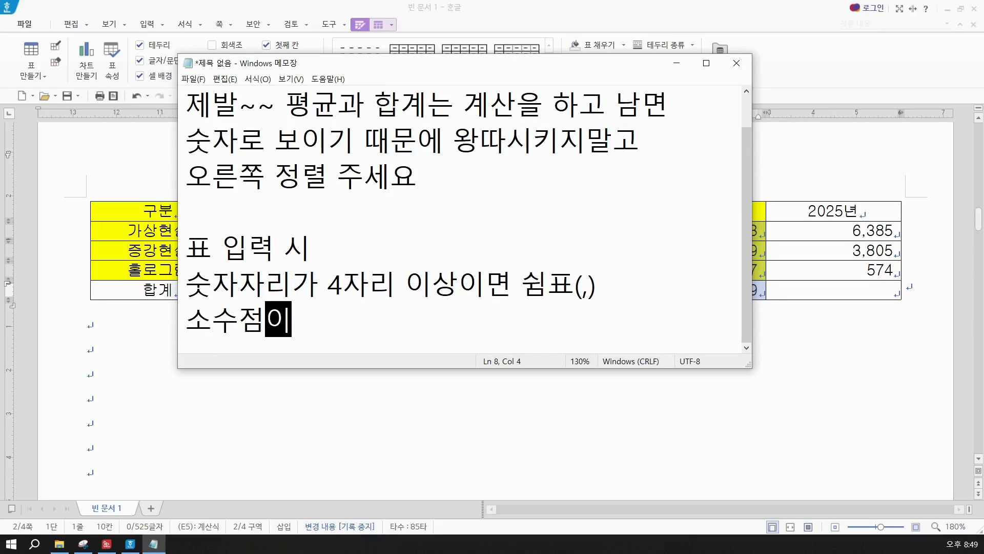
{"action": "type", "text": "면 점("}
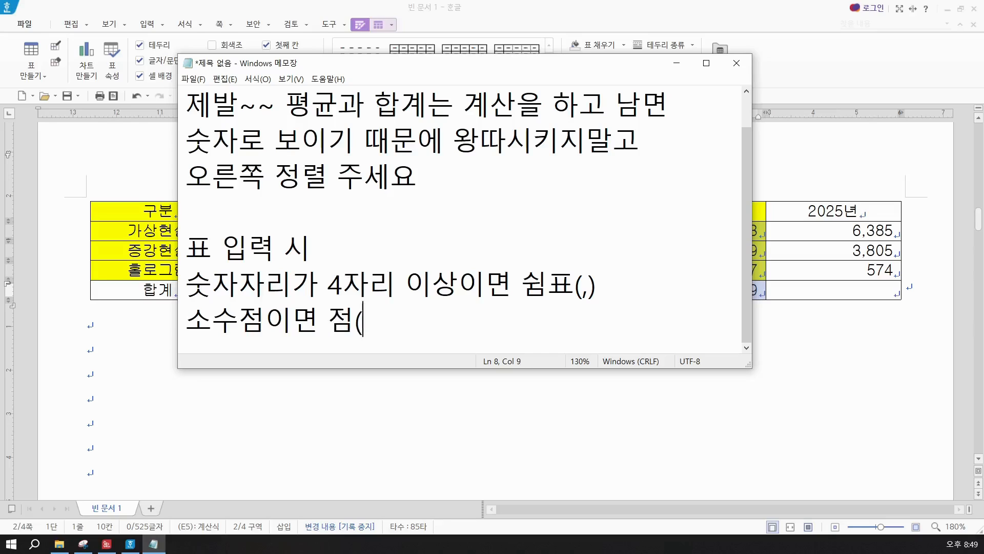
{"action": "type", "text": ".)"}
{"action": "key", "text": "Return"}
Add the note line "하지만.... 쉼표는 기능으로 주기" below the decimal-point line.
{"action": "type", "text": "하지마"}
{"action": "type", "text": "ㄴ.... "}
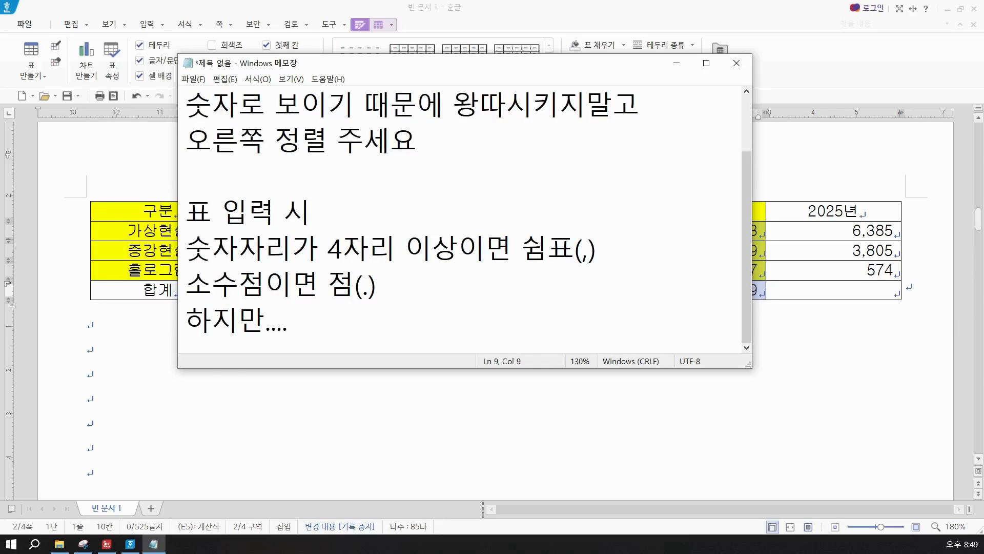
{"action": "type", "text": "수미표"}
{"action": "key", "text": "BackSpace"}
{"action": "key", "text": "BackSpace"}
{"action": "key", "text": "BackSpace"}
{"action": "key", "text": "BackSpace"}
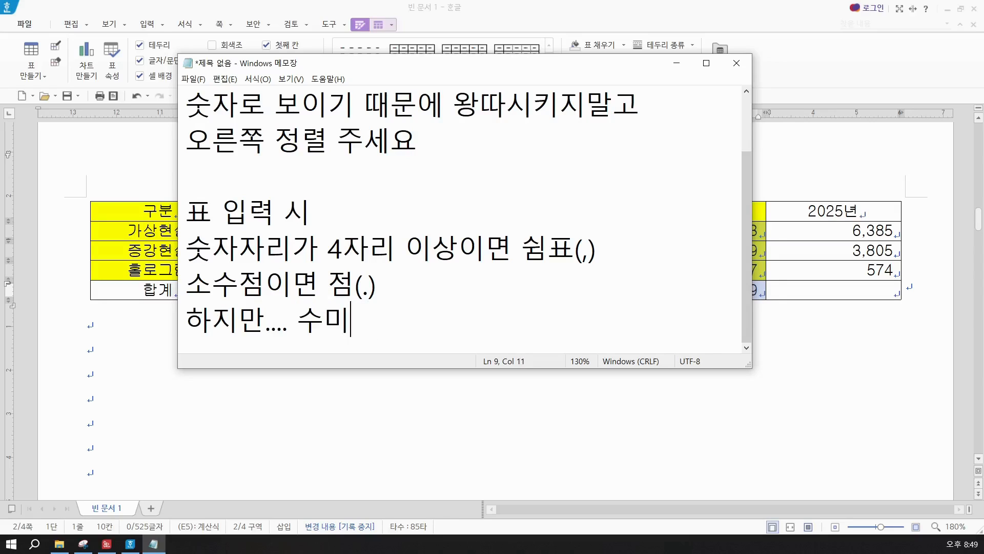
{"action": "type", "text": "쉼ㅍㅛ는 "}
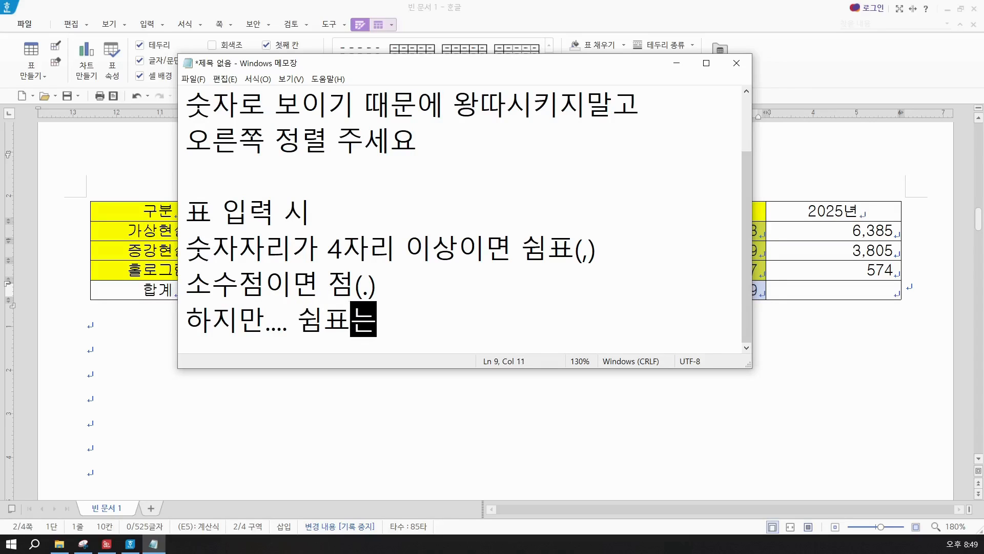
{"action": "type", "text": "기능을"}
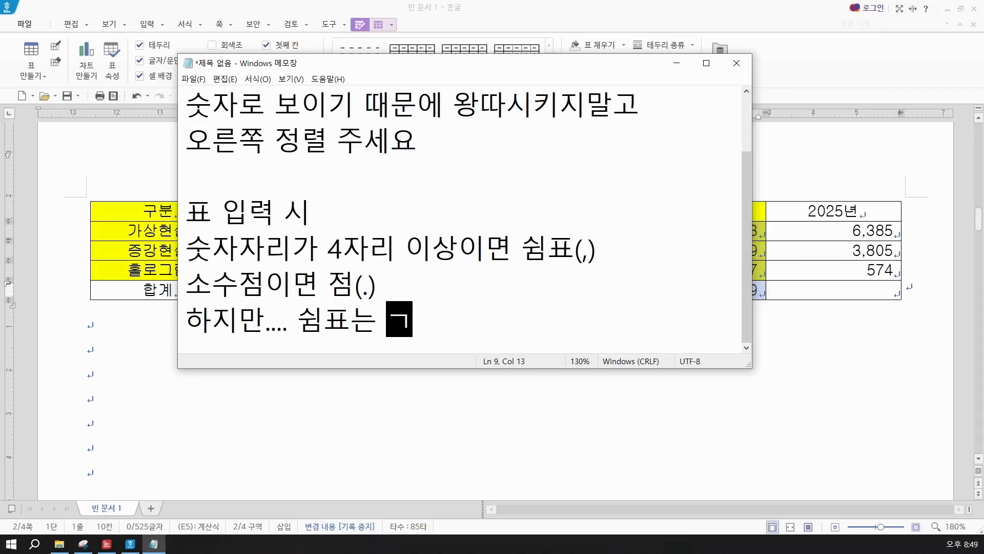
{"action": "type", "text": "ㅗ 주기"}
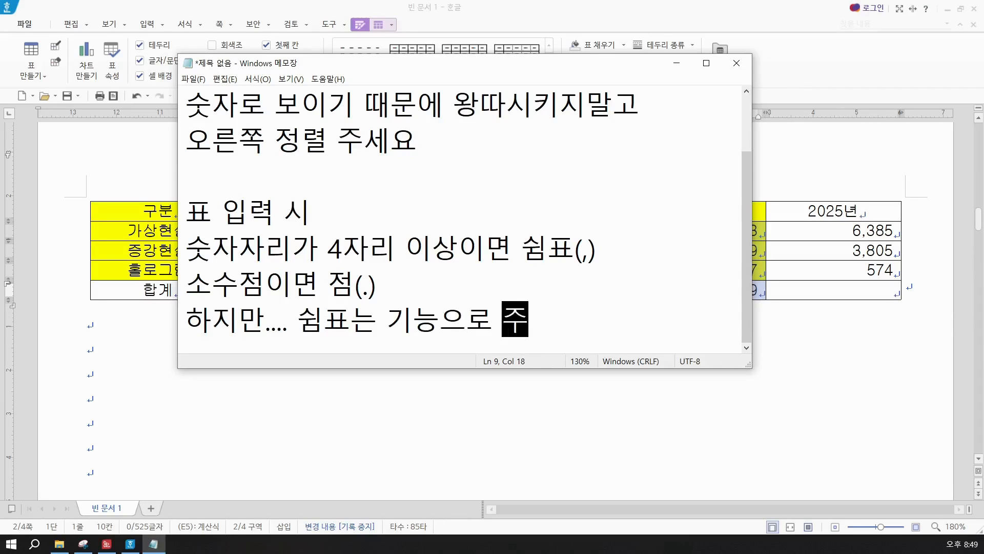
{"action": "key", "text": "Return"}
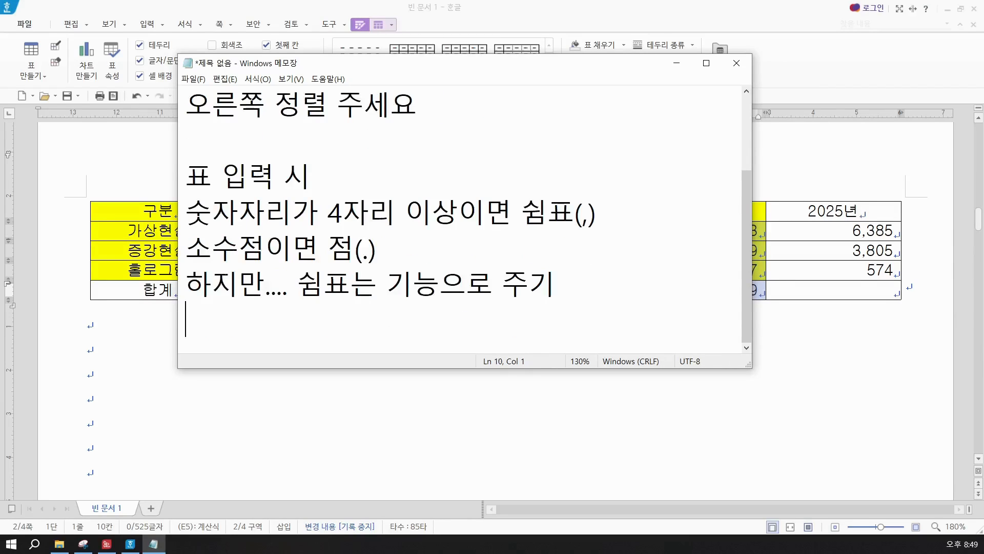
Finish the note with the line "소수점은 강제로 주기" and minimize 메모장 to return to the 한글 table.
{"action": "type", "text": "소수점은 강제로"}
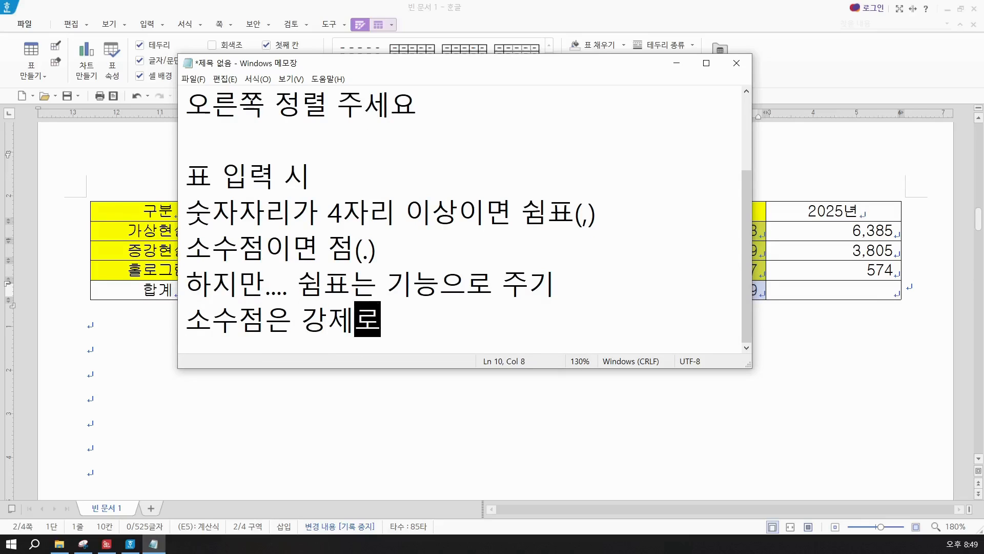
{"action": "type", "text": " 주기"}
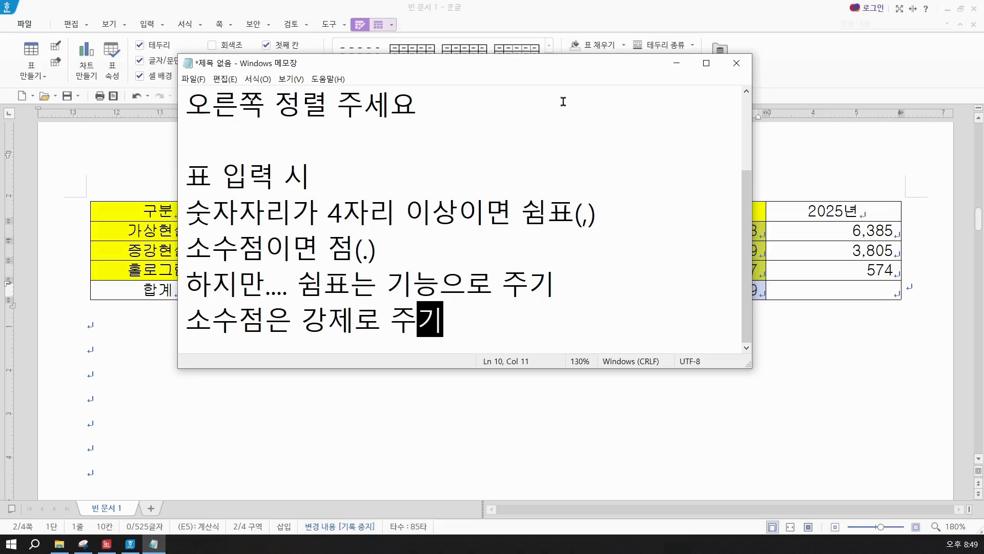
{"action": "left_click", "coordinate": [670, 66]}
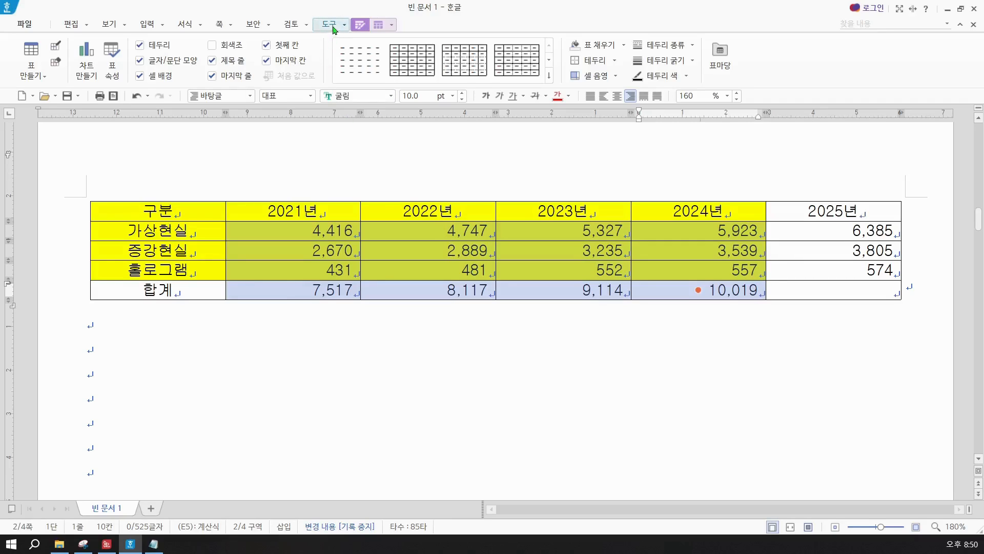
Insert a caption above the table using the 위 caption position.
{"action": "left_click", "coordinate": [378, 27]}
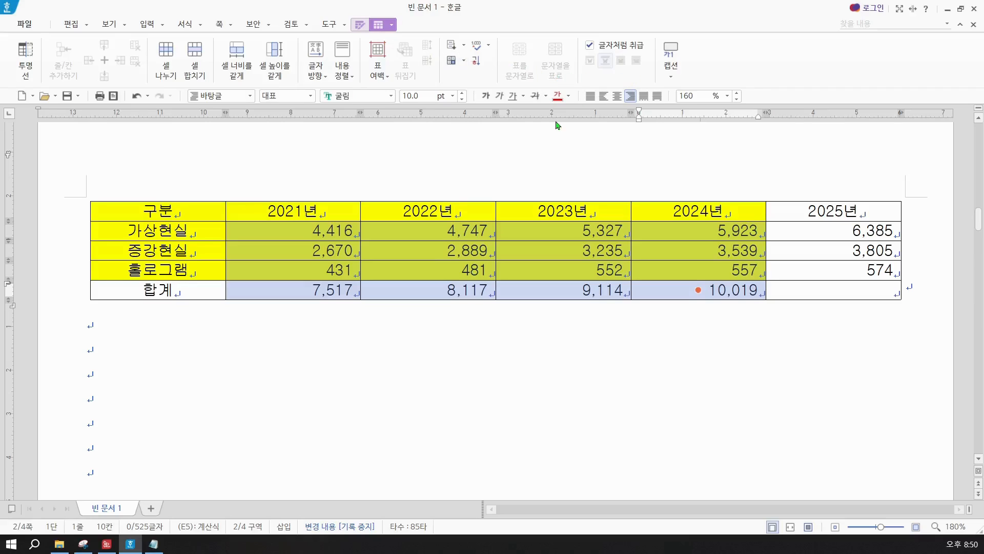
{"action": "left_click", "coordinate": [675, 75]}
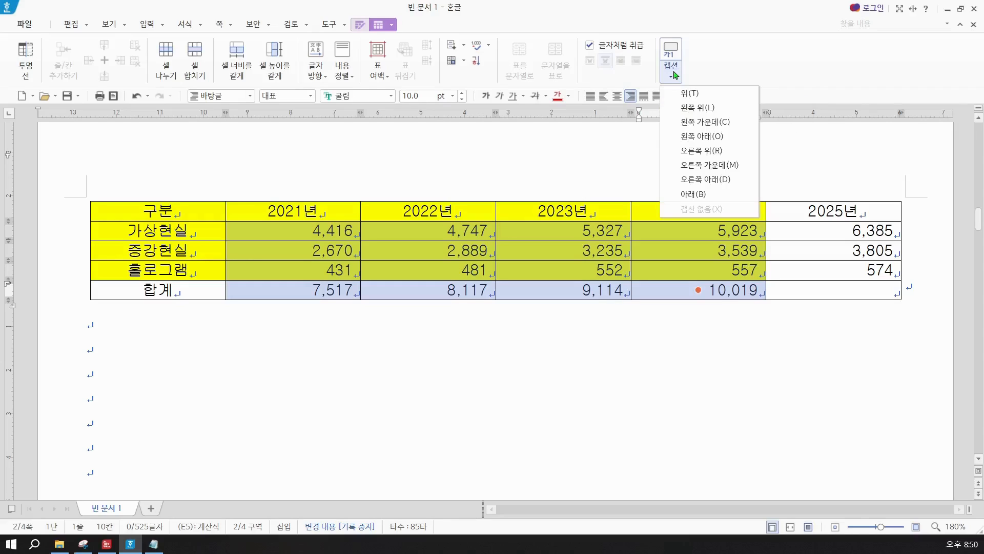
{"action": "left_click", "coordinate": [688, 95]}
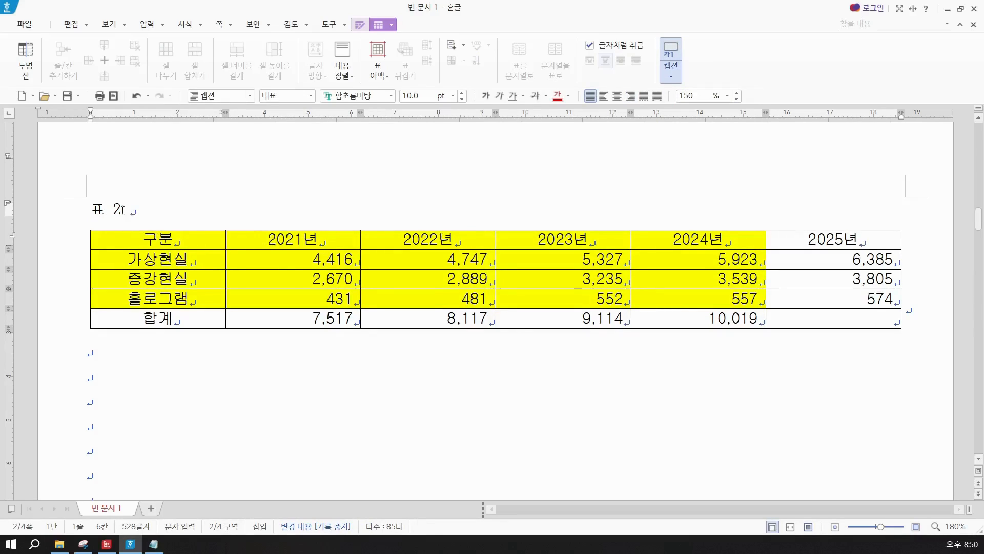
Replace the default caption label above the table with "연평균 가상증강현실산업 매출액(단위 : 억 원)".
{"action": "left_click_drag", "start_coordinate": [133, 212], "coordinate": [93, 211]}
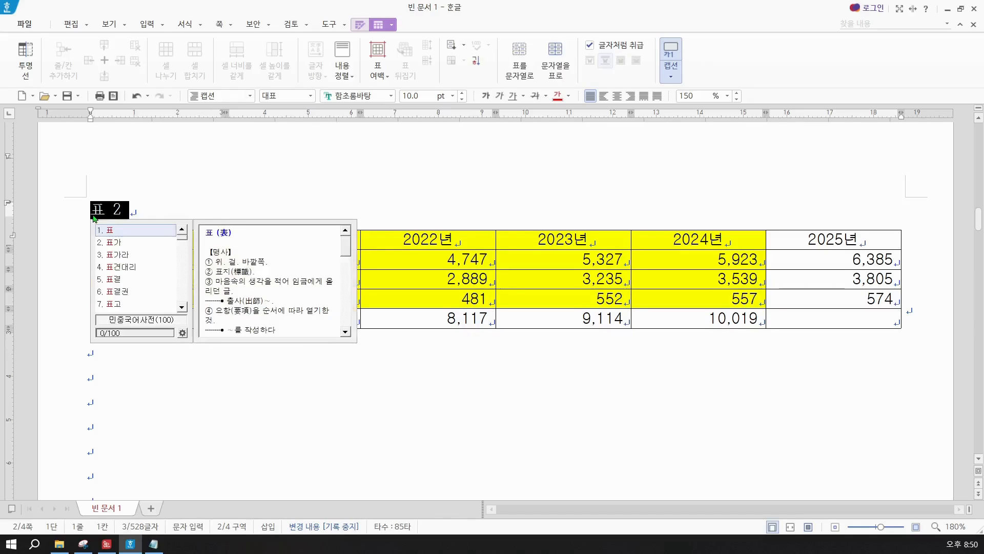
{"action": "key", "text": "Escape"}
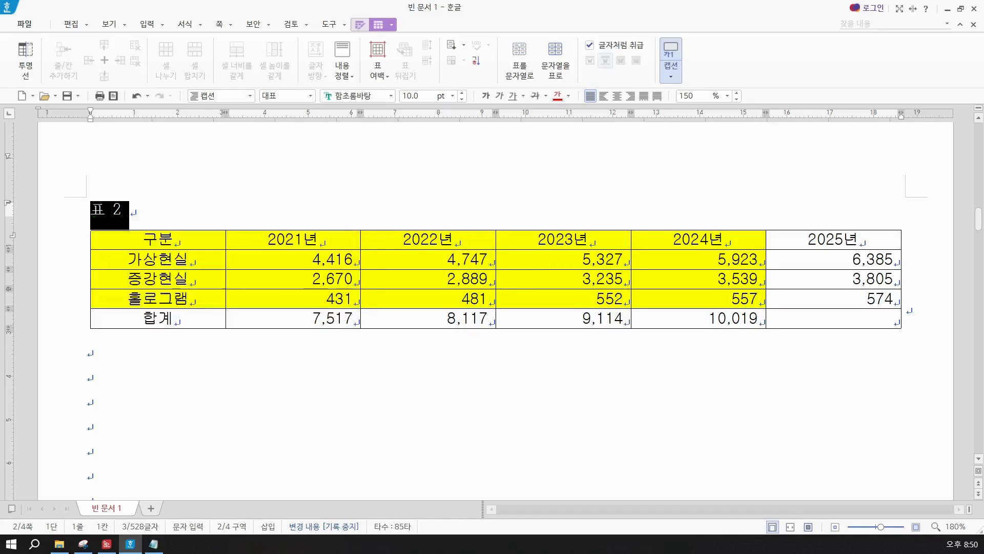
{"action": "type", "text": "연평규"}
{"action": "type", "text": "균 가상ㅈ"}
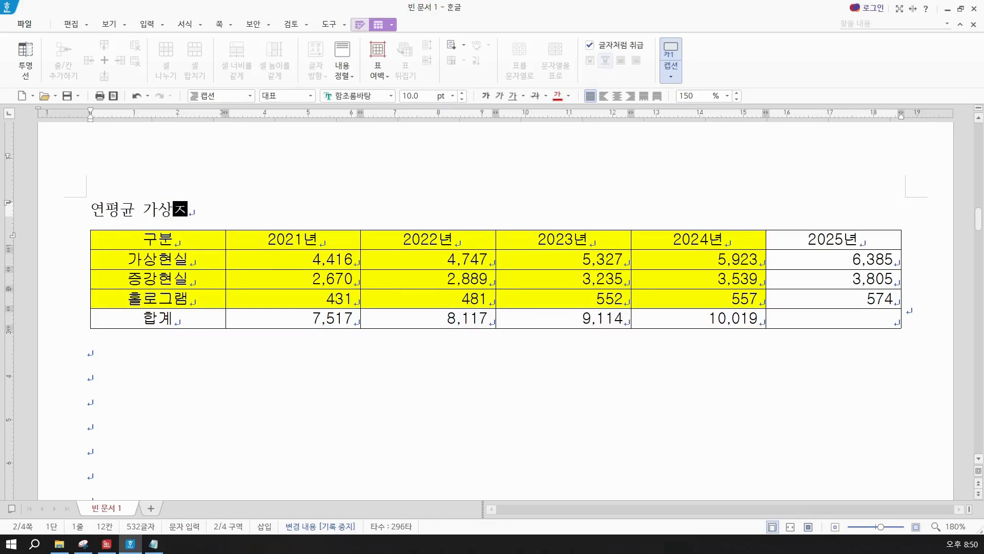
{"action": "type", "text": "증강혀현실"}
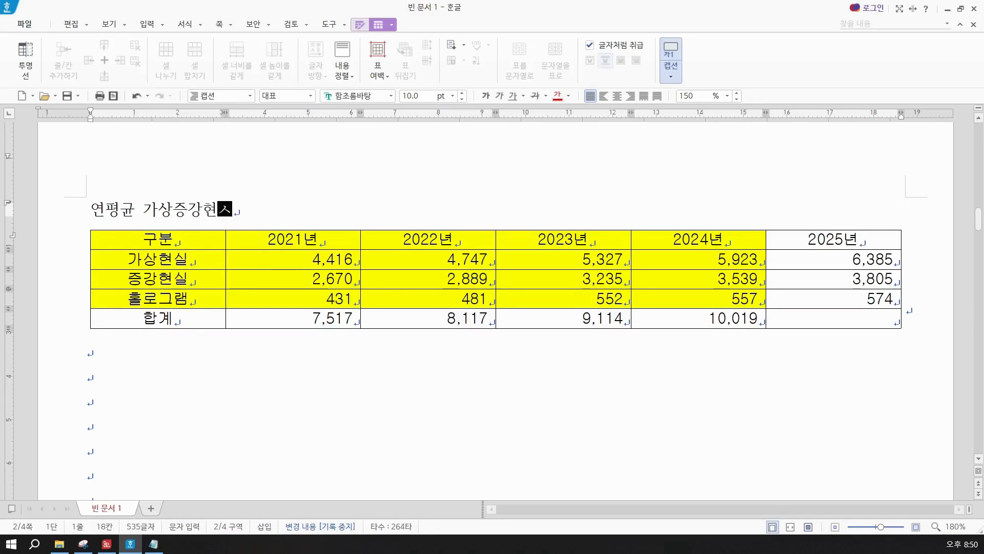
{"action": "type", "text": "산업 "}
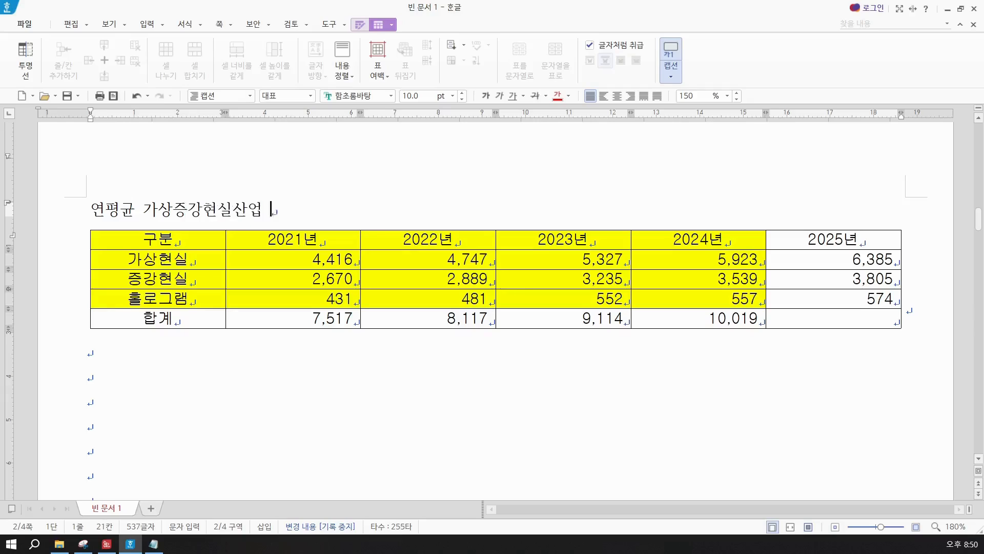
{"action": "type", "text": "매출액"}
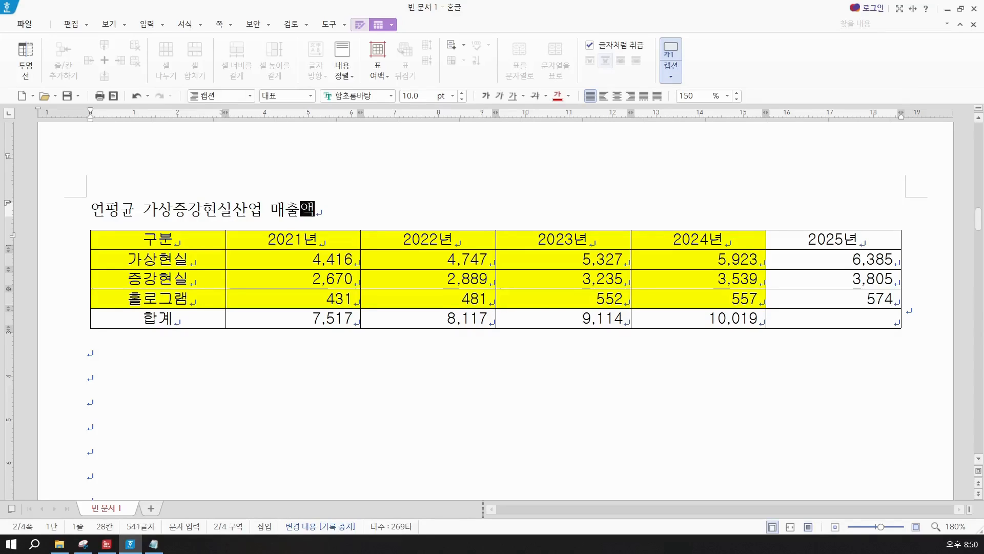
{"action": "type", "text": "(단위 :"}
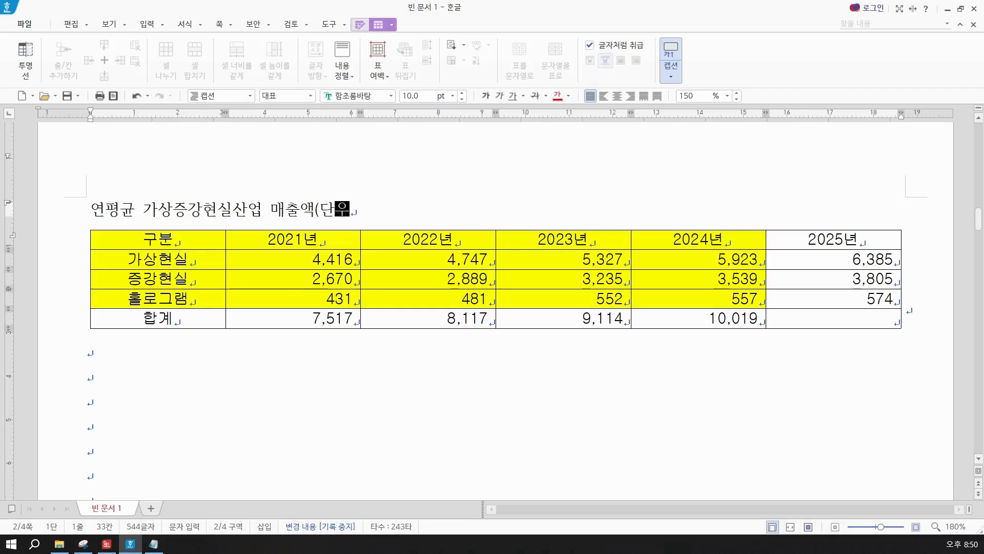
{"action": "type", "text": " 억 원"}
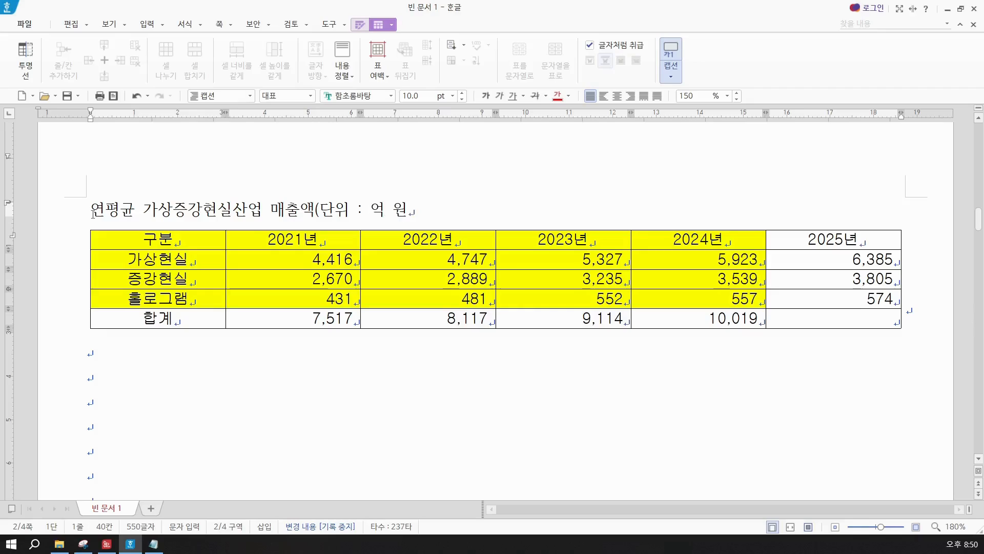
{"action": "type", "text": "0"}
{"action": "key", "text": "BackSpace"}
{"action": "type", "text": ")"}
Format the whole caption text in the 굴림 font and align it to the right.
{"action": "left_click_drag", "start_coordinate": [415, 214], "coordinate": [93, 214]}
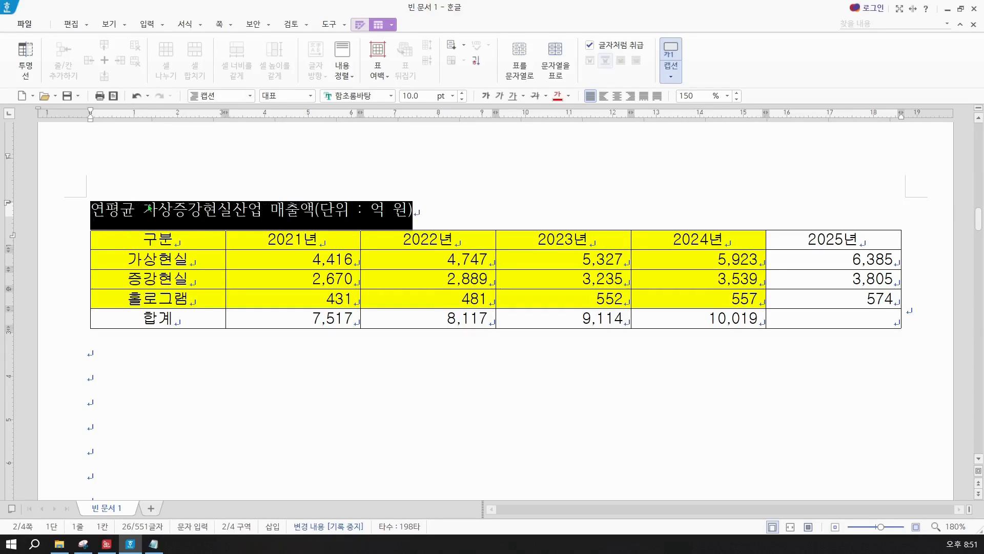
{"action": "left_click", "coordinate": [342, 95]}
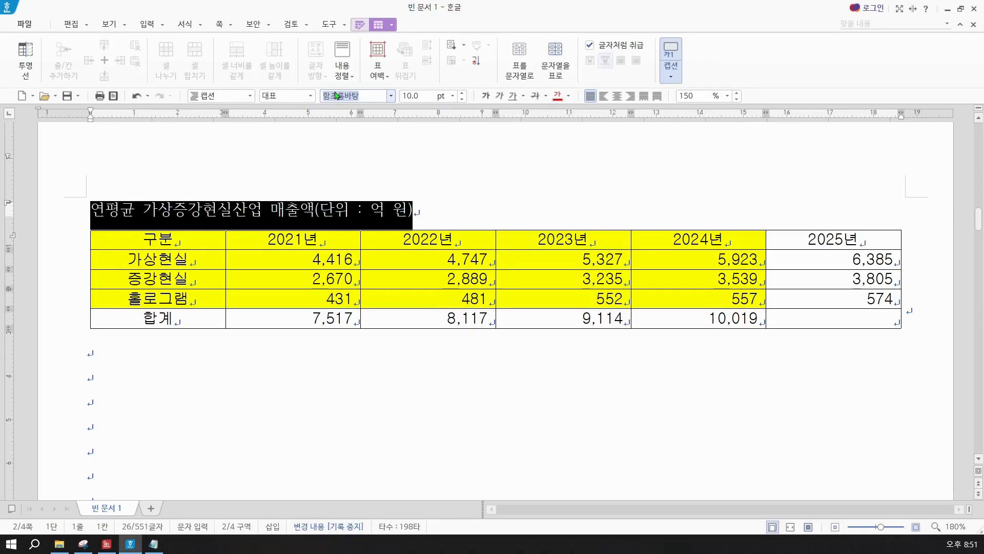
{"action": "type", "text": "굴림"}
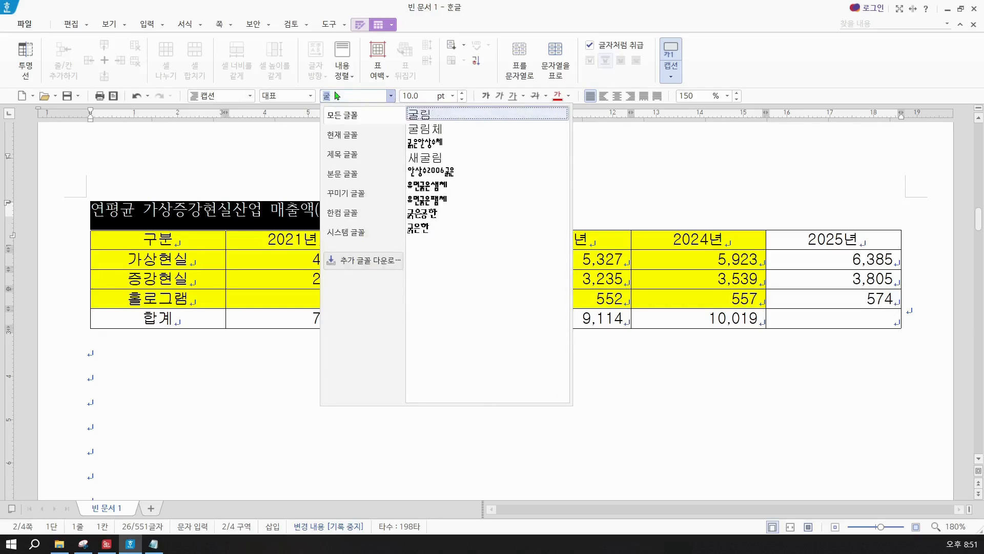
{"action": "key", "text": "Return"}
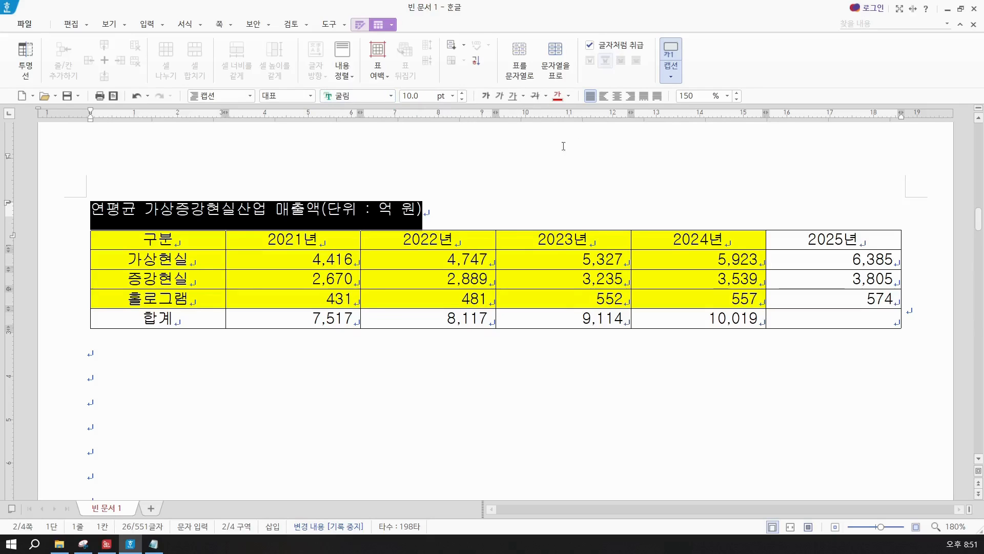
{"action": "left_click", "coordinate": [632, 97]}
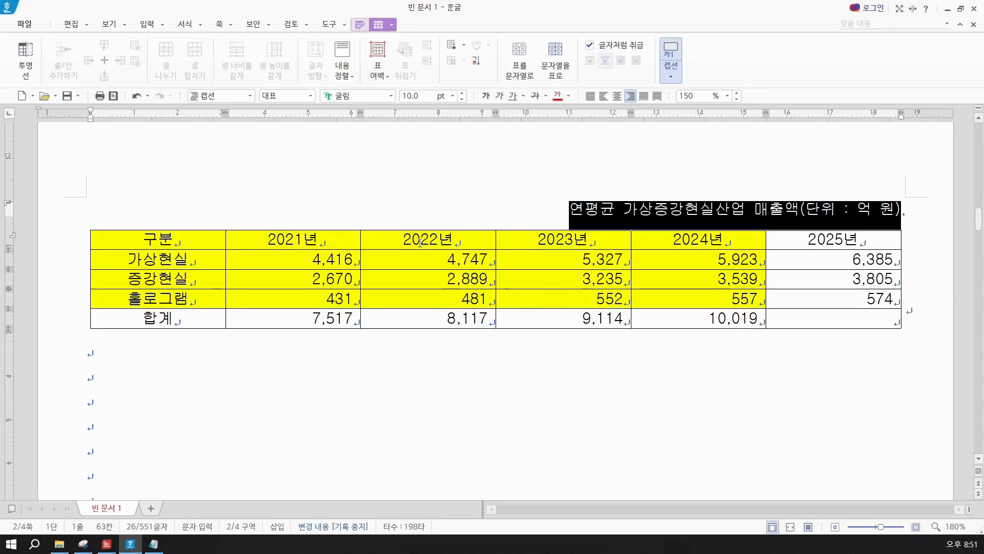
{"action": "left_click", "coordinate": [264, 241]}
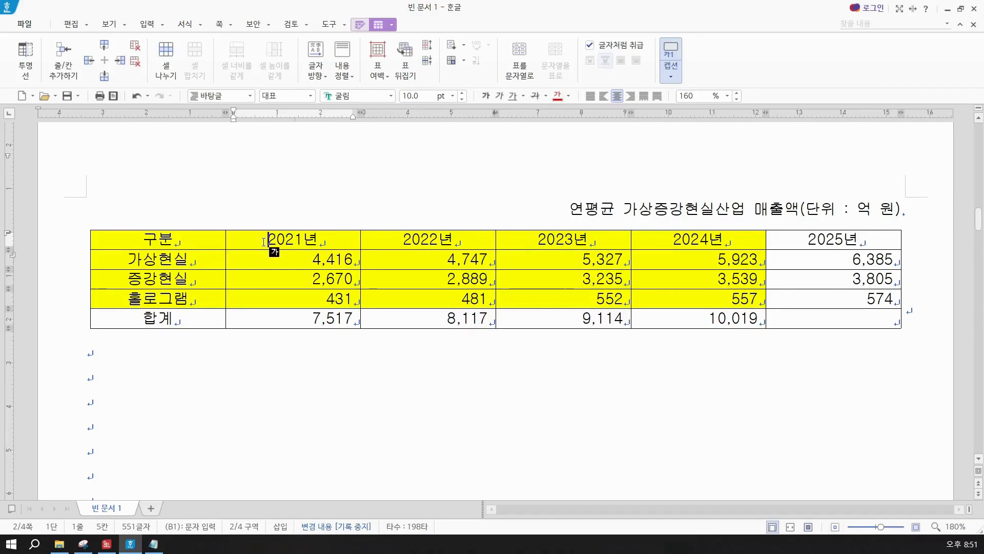
{"action": "key", "text": "F5"}
{"action": "key", "text": "F5"}
{"action": "key", "text": "F5"}
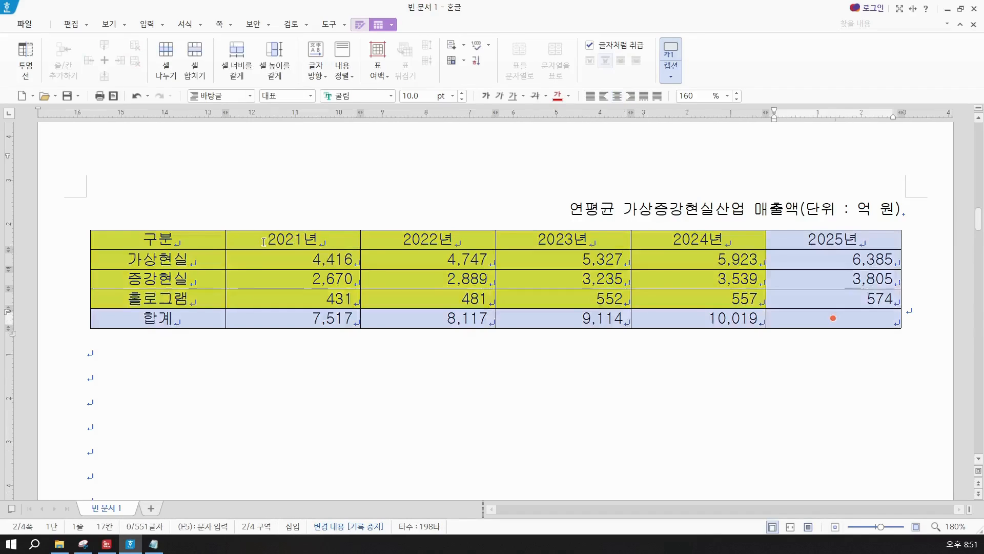
{"action": "left_click", "coordinate": [251, 215]}
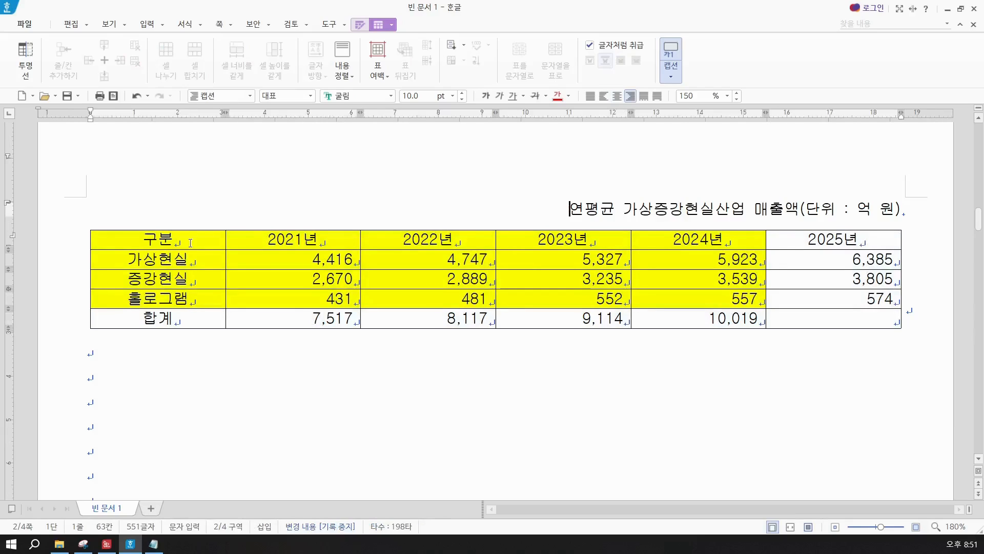
Apply a double-line outside border (바깥쪽) around all cells of the table.
{"action": "left_click_drag", "start_coordinate": [190, 241], "coordinate": [799, 317]}
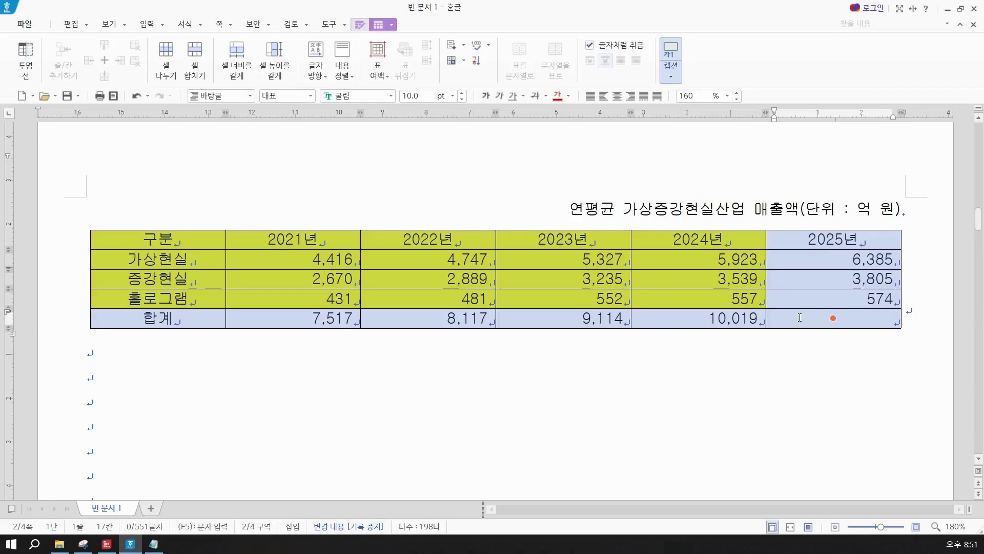
{"action": "key", "text": "l"}
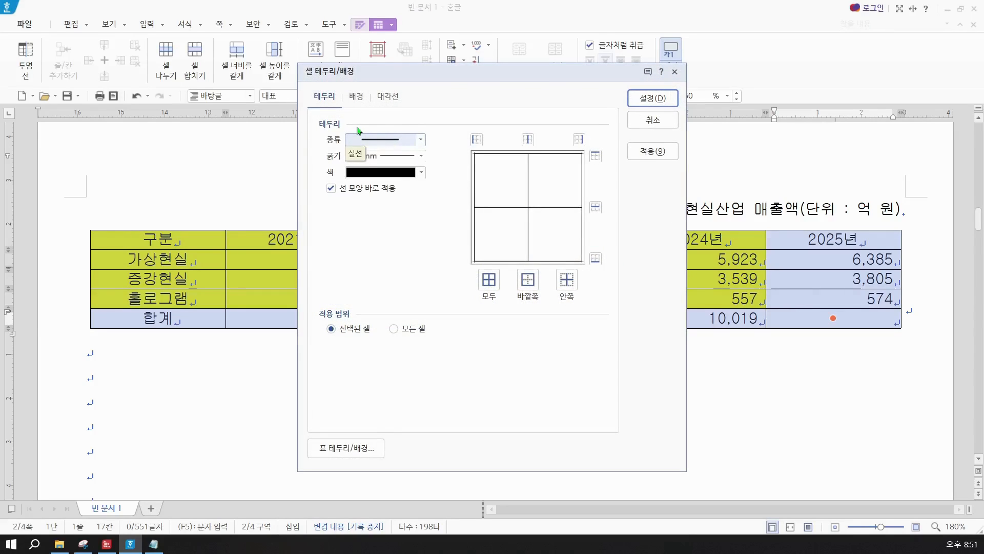
{"action": "left_click", "coordinate": [379, 140]}
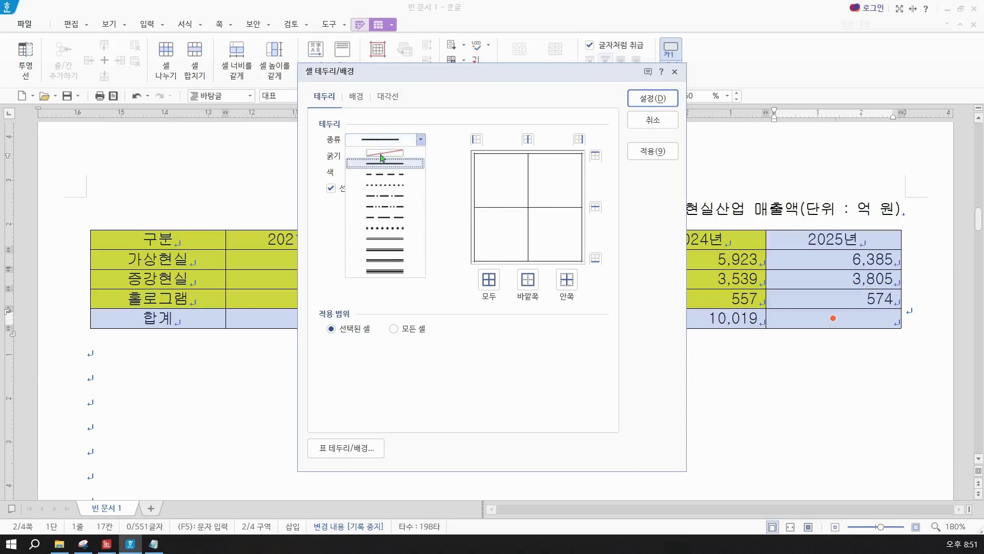
{"action": "left_click", "coordinate": [383, 239]}
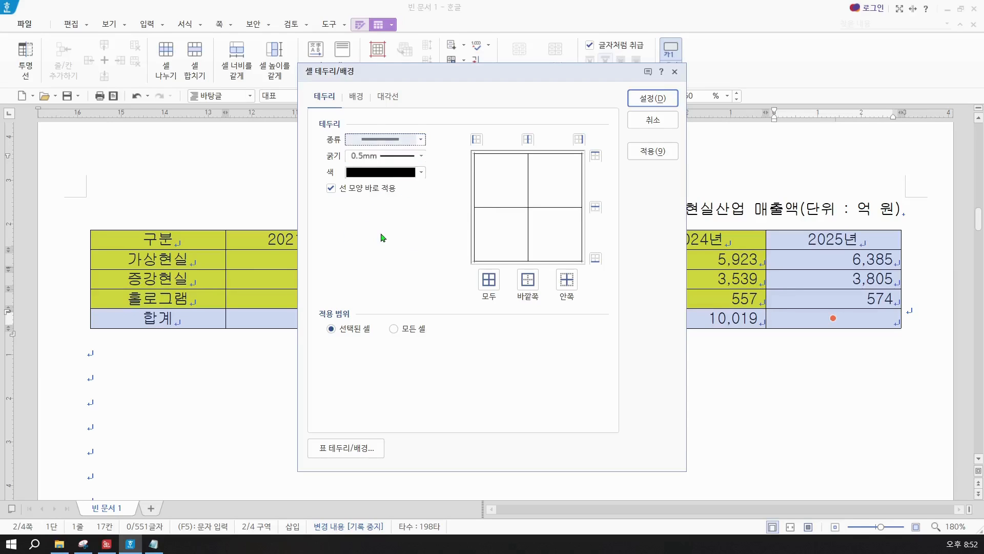
{"action": "left_click", "coordinate": [526, 281]}
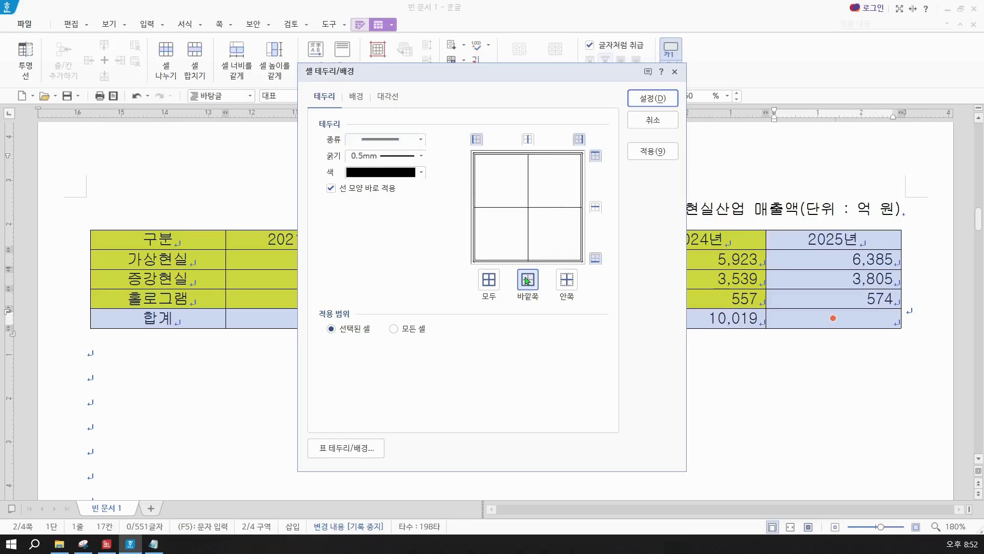
{"action": "left_click", "coordinate": [647, 99]}
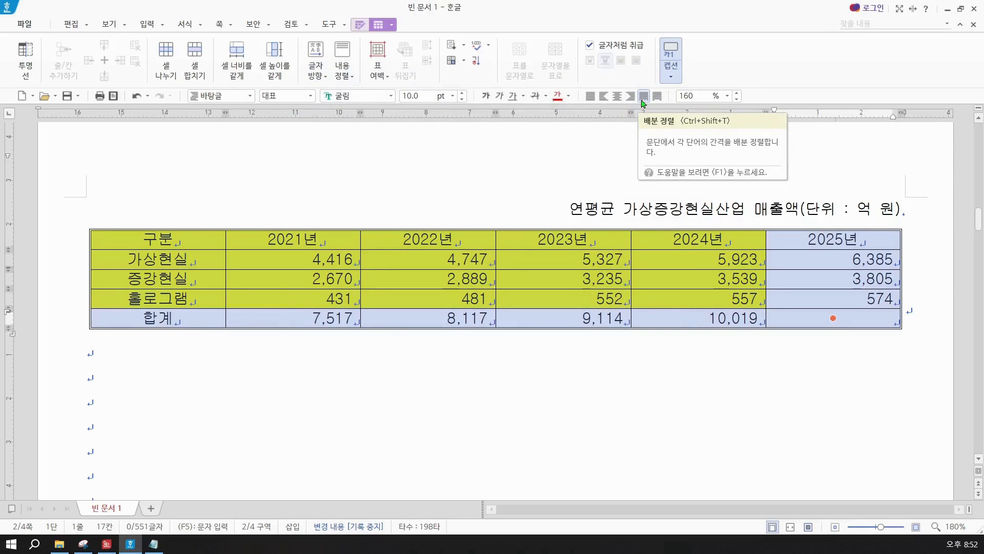
Apply a double-line outside border (바깥쪽) around the first column, from 구분 down to 합계.
{"action": "key", "text": "Home"}
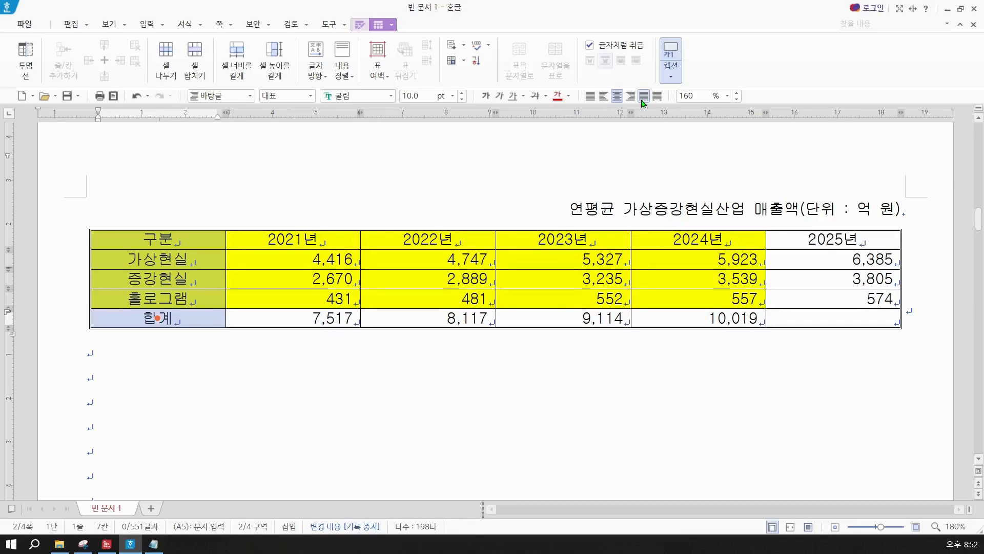
{"action": "key", "text": "l"}
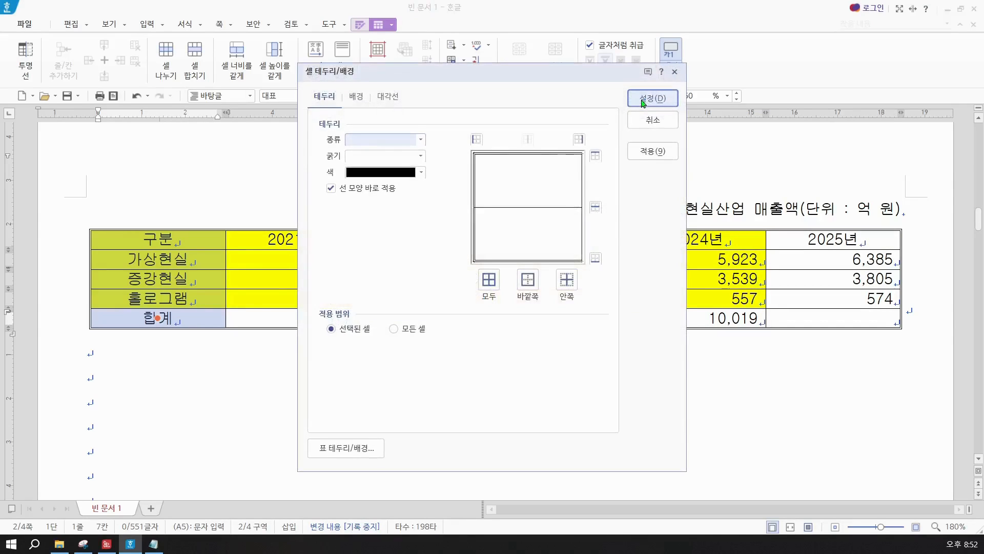
{"action": "left_click", "coordinate": [366, 147]}
{"action": "left_click", "coordinate": [380, 241]}
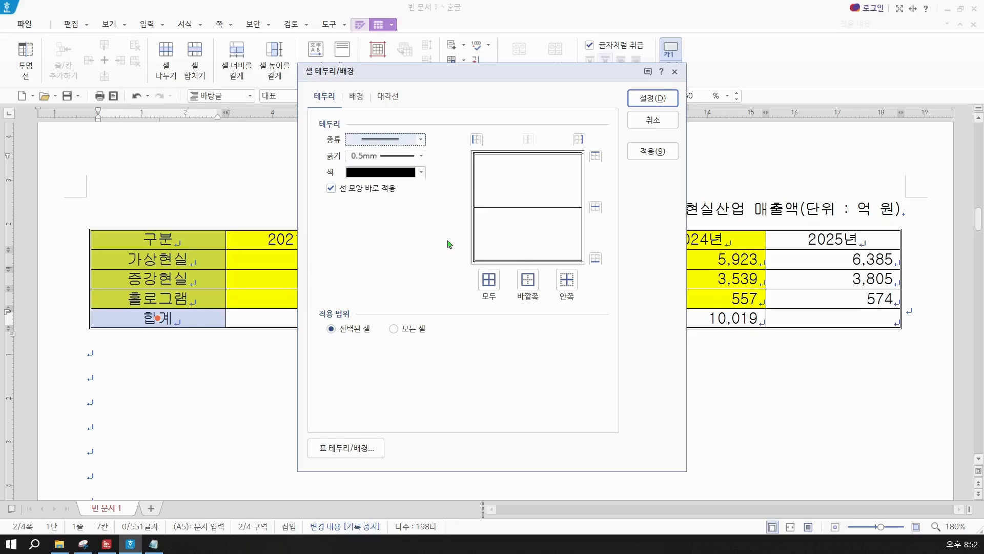
{"action": "left_click", "coordinate": [525, 283]}
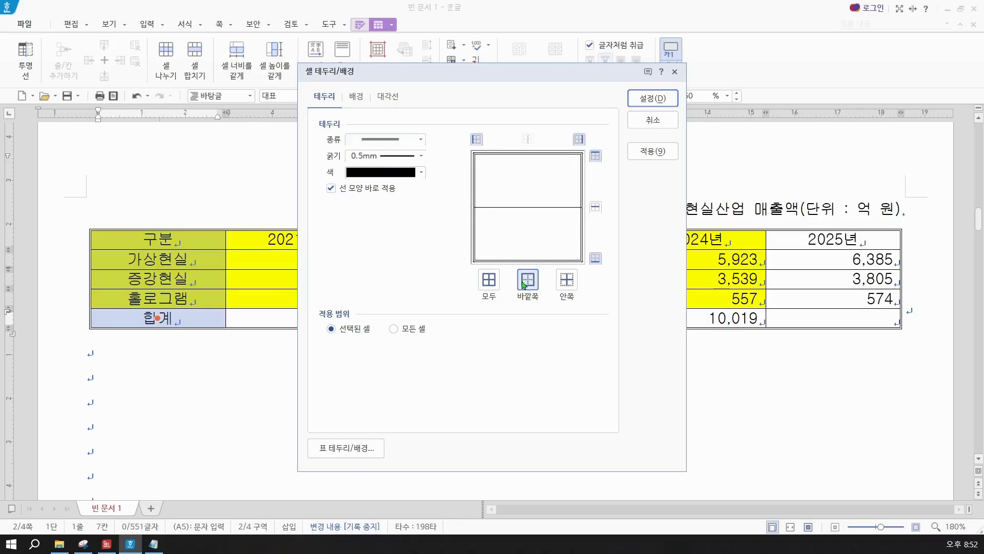
{"action": "left_click", "coordinate": [648, 99]}
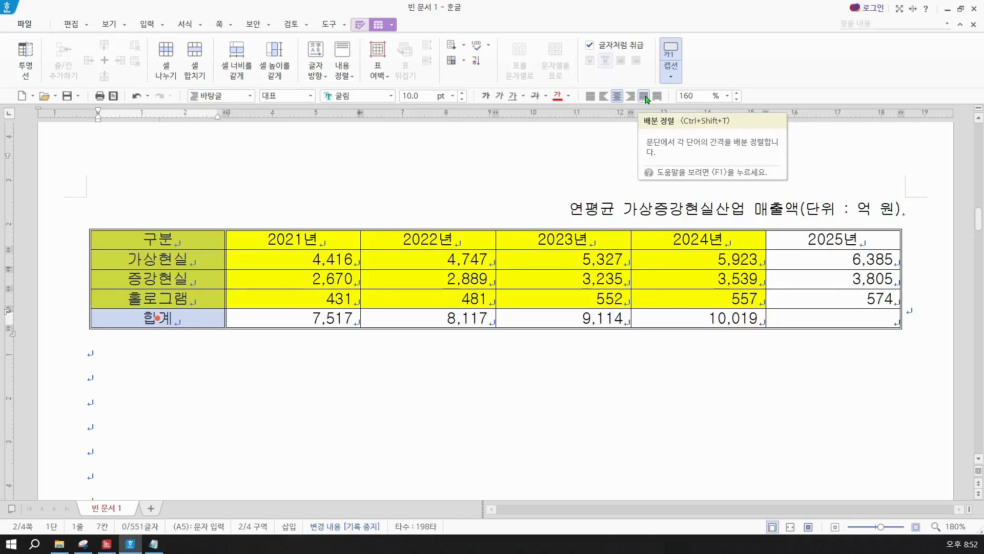
Apply a double-line outside border (바깥쪽) around the header row, from 구분 to 2025년.
{"action": "left_click", "coordinate": [157, 239]}
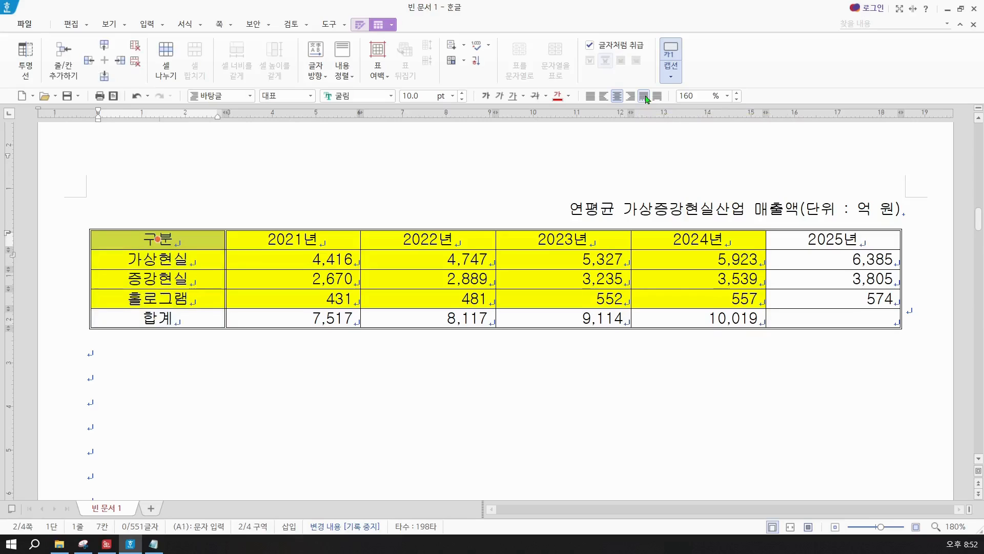
{"action": "left_click_drag", "start_coordinate": [157, 239], "coordinate": [833, 239]}
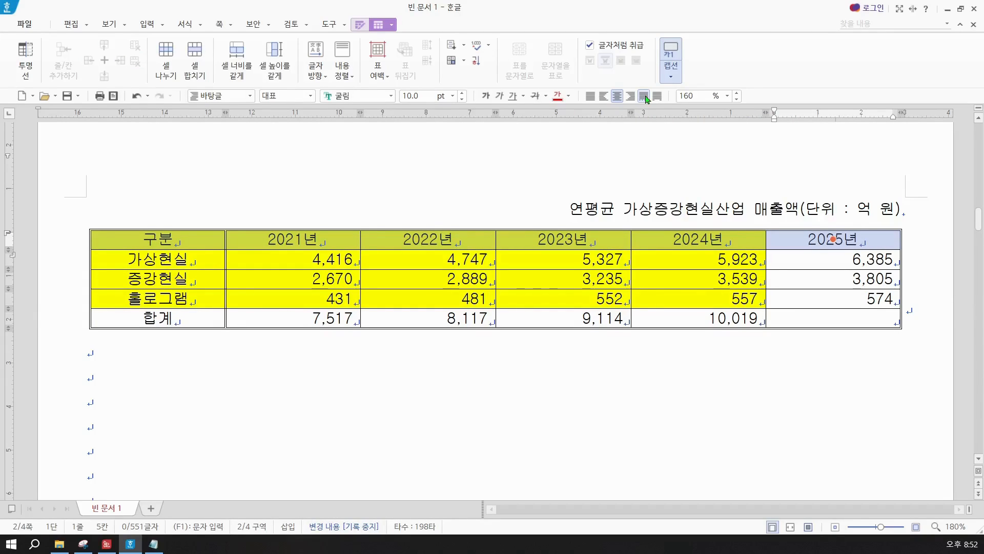
{"action": "key", "text": "l"}
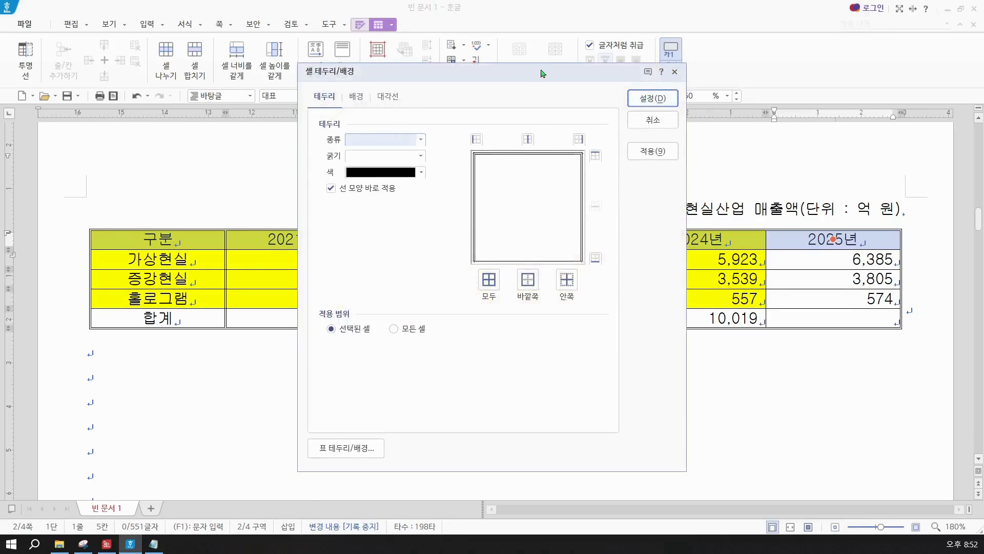
{"action": "left_click", "coordinate": [359, 141]}
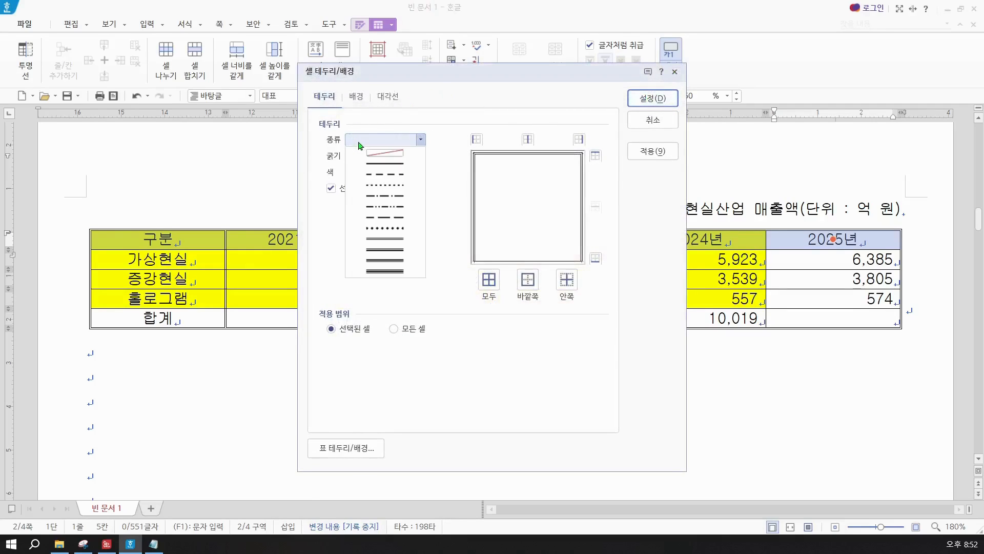
{"action": "left_click", "coordinate": [385, 239]}
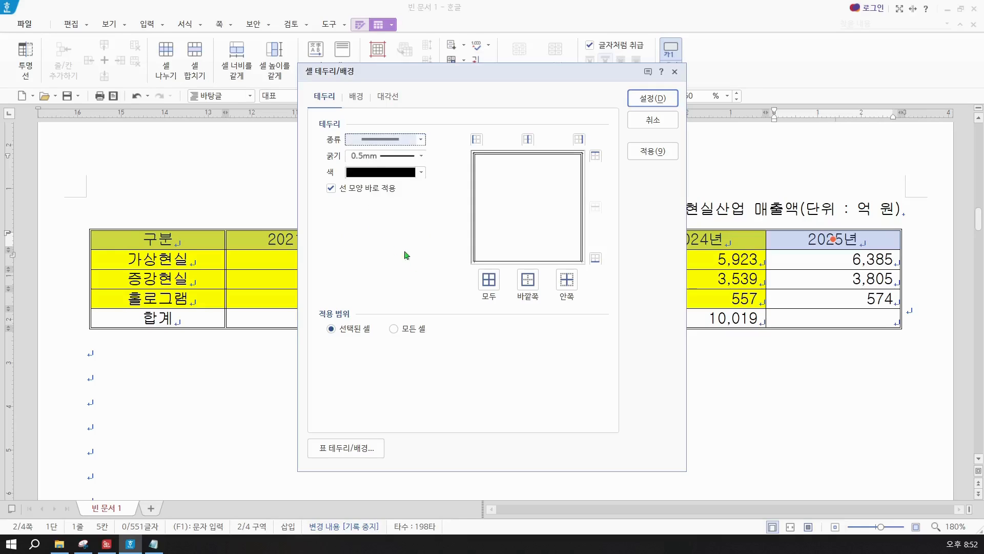
{"action": "left_click", "coordinate": [530, 286]}
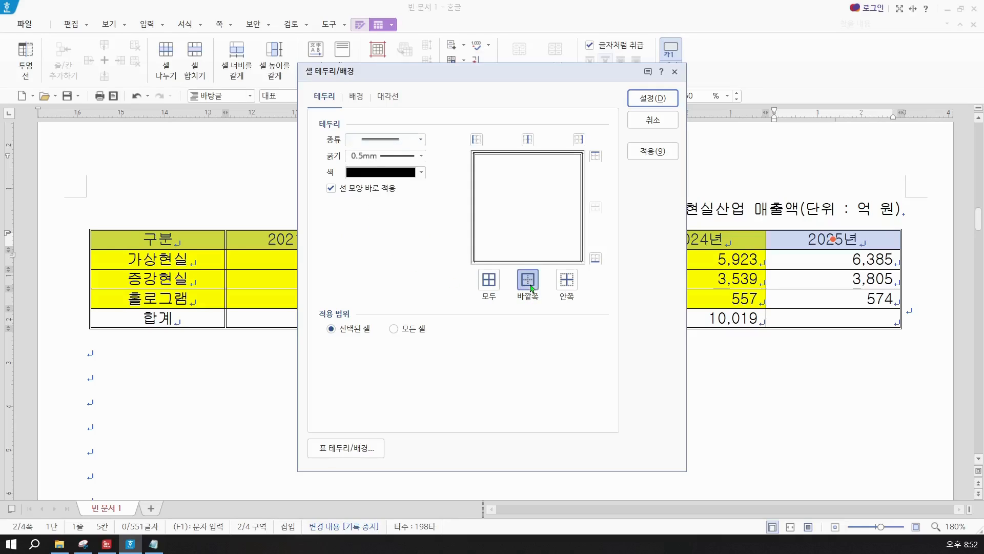
{"action": "left_click", "coordinate": [645, 100]}
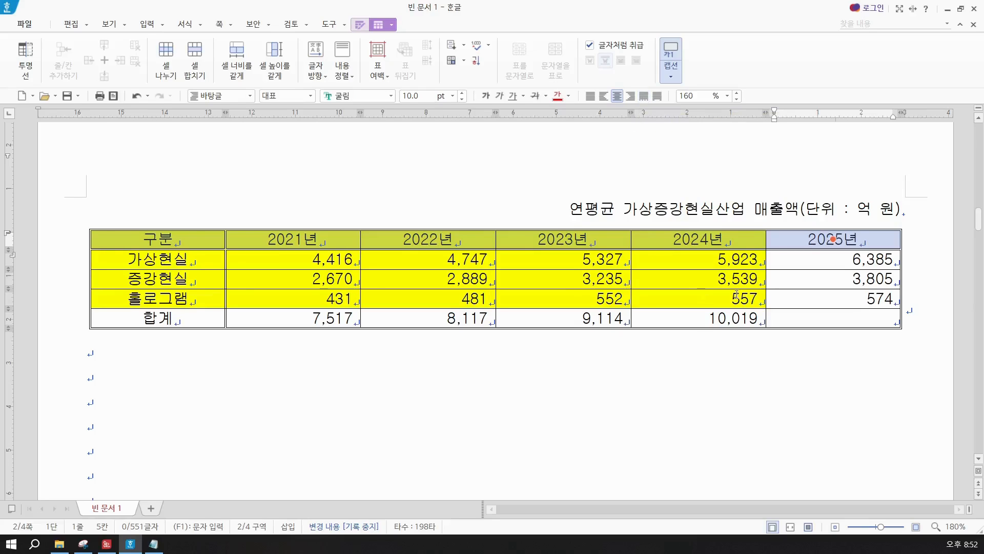
Cross out the empty 합계 cell under 2025년 with both diagonal lines (대각선) and leave the table.
{"action": "left_click", "coordinate": [807, 315]}
{"action": "key", "text": "F5"}
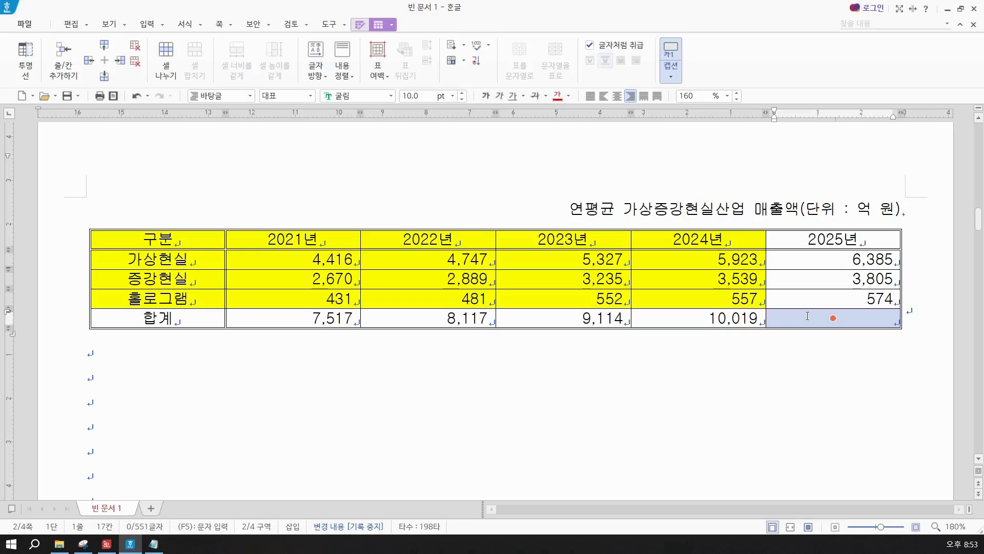
{"action": "key", "text": "l"}
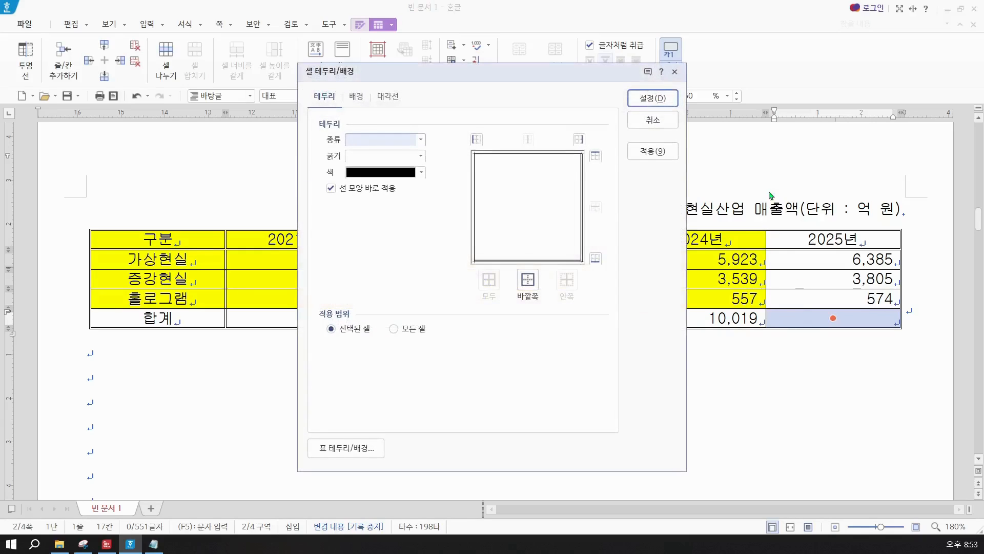
{"action": "left_click", "coordinate": [388, 97]}
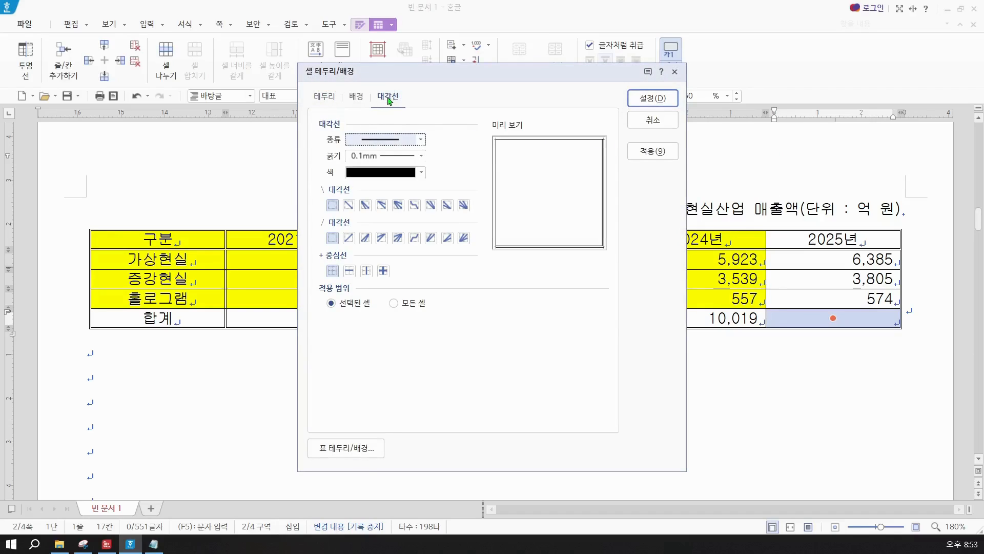
{"action": "left_click", "coordinate": [349, 206]}
{"action": "left_click", "coordinate": [350, 238]}
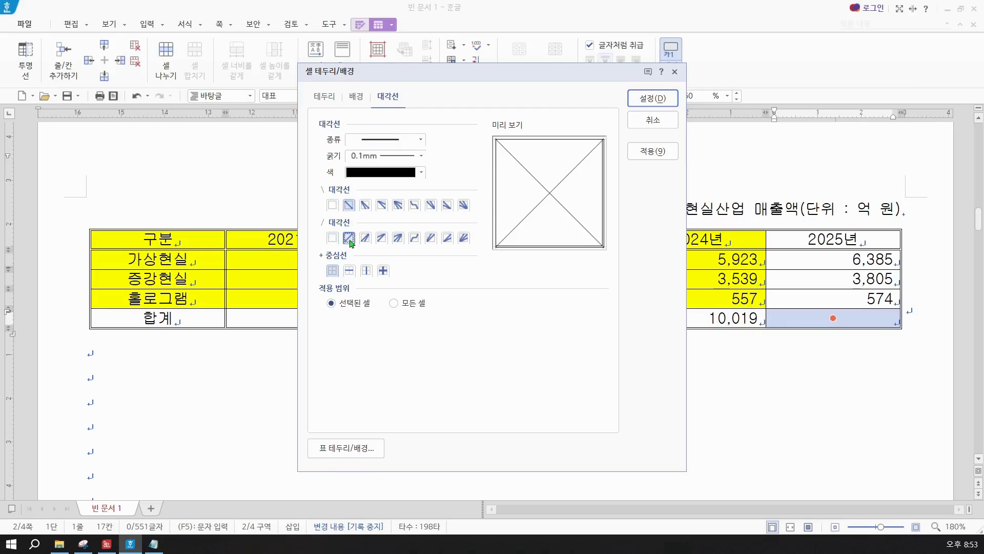
{"action": "left_click", "coordinate": [653, 98]}
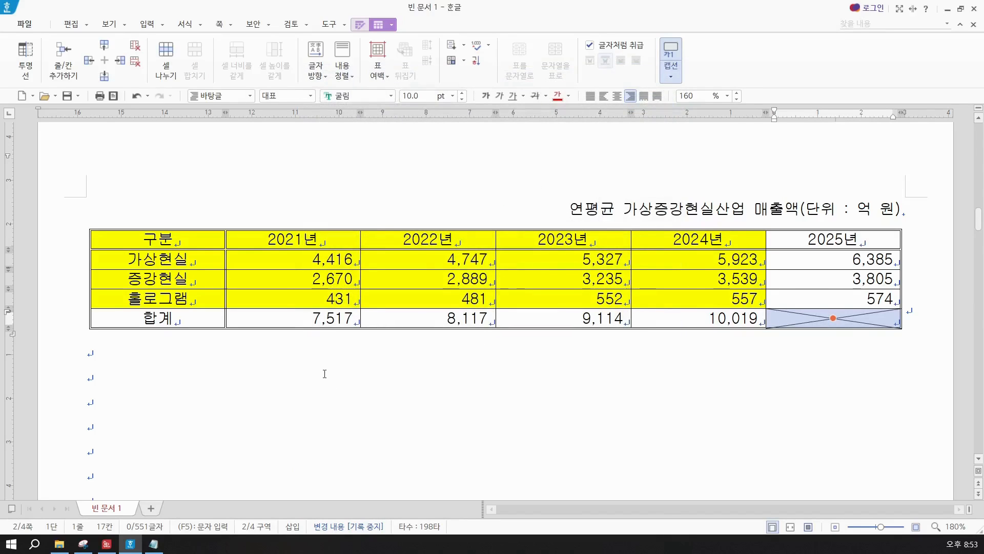
{"action": "left_click", "coordinate": [263, 379]}
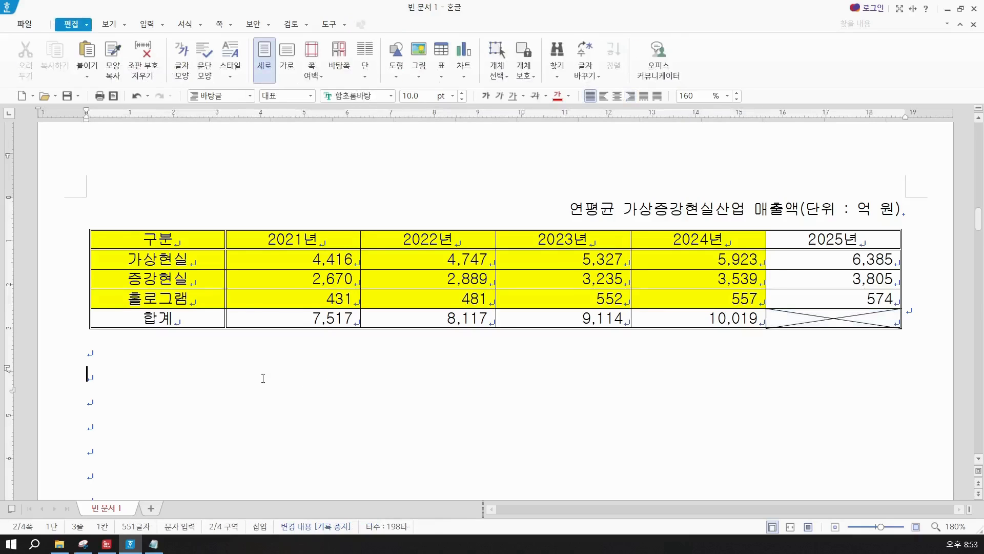